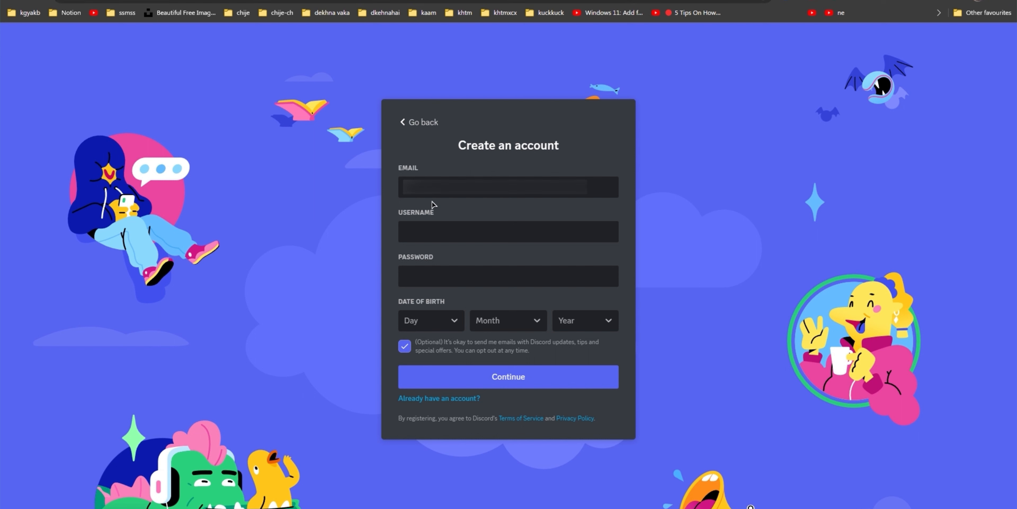
Fill in the username and the account password in the account registration form
{"action": "left_click", "coordinate": [402, 183]}
{"action": "left_click", "coordinate": [418, 232]}
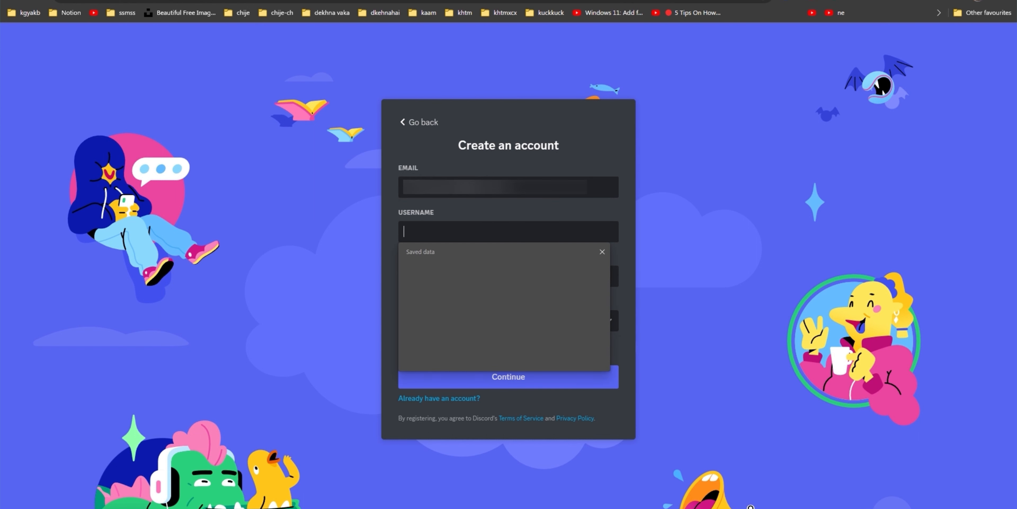
{"action": "type", "text": "kgyakb"}
{"action": "key", "text": "Tab"}
{"action": "type", "text": "•••"}
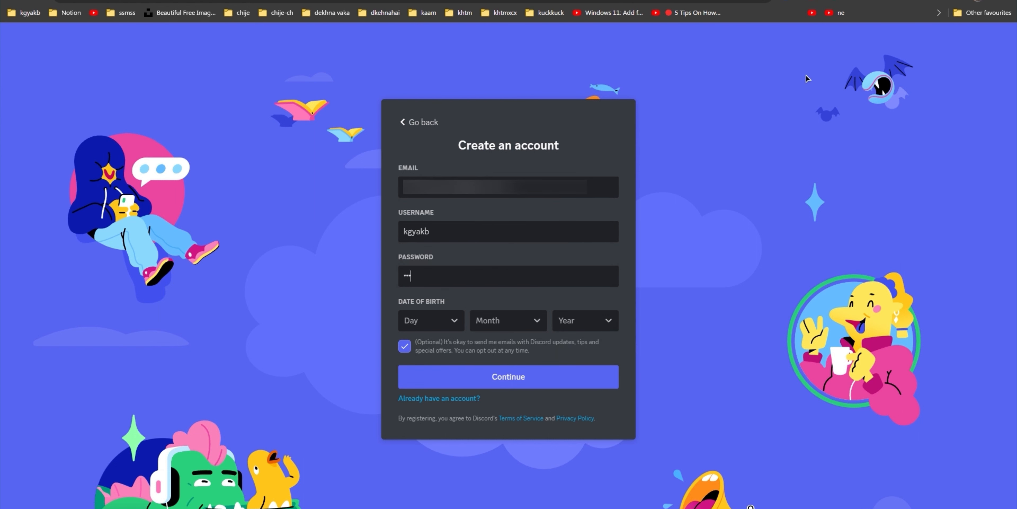
{"action": "type", "text": "•••••••••"}
Enter the date of birth and submit the account registration form
{"action": "key", "text": "Tab"}
{"action": "type", "text": "5"}
{"action": "key", "text": "Return"}
{"action": "type", "text": "may"}
{"action": "key", "text": "Return"}
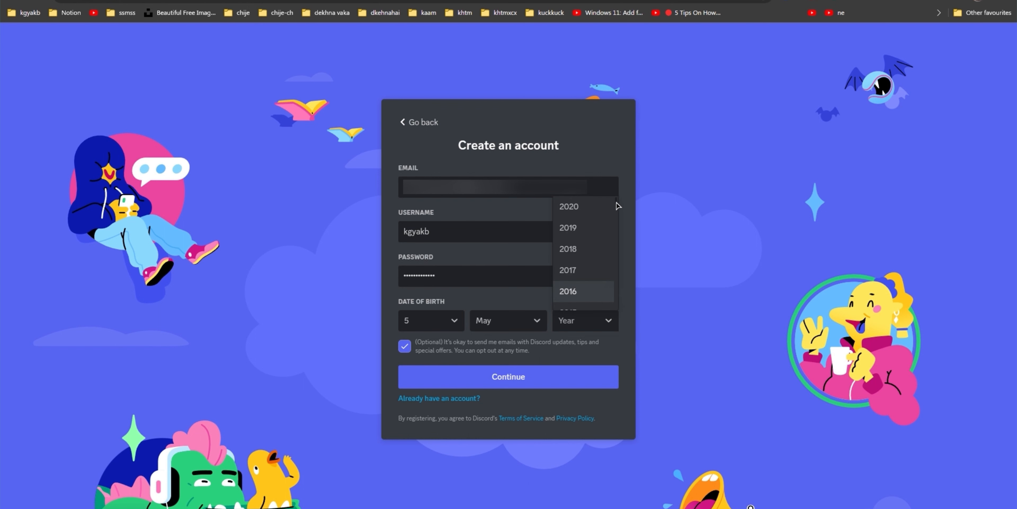
{"action": "left_click", "coordinate": [581, 302]}
{"action": "left_click", "coordinate": [522, 378]}
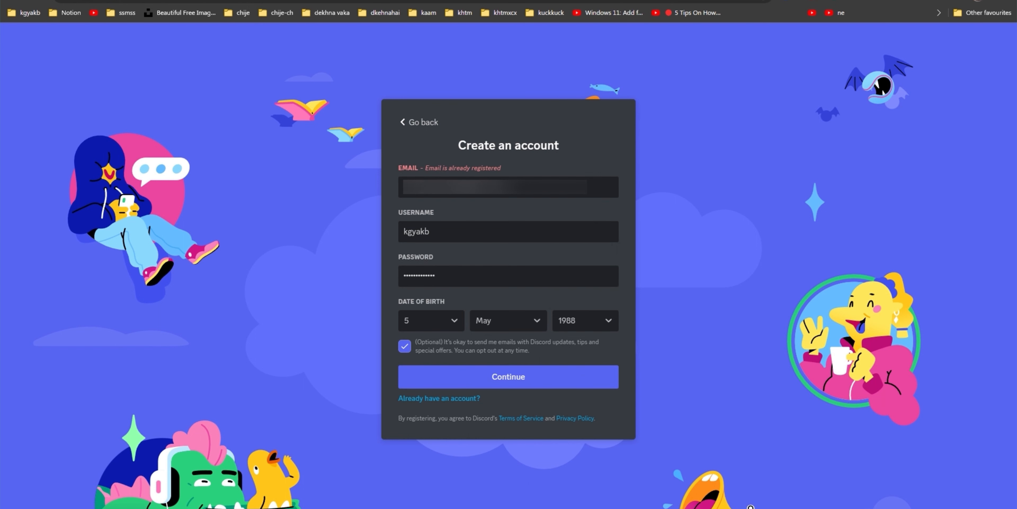
{"action": "key", "text": "Return"}
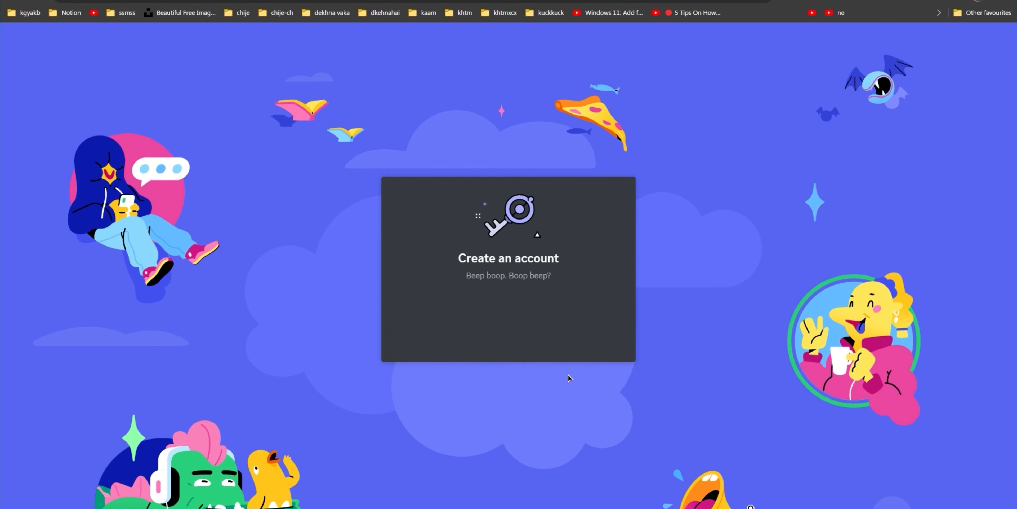
Complete the human verification by selecting every image containing a daisy in a pot
{"action": "left_click", "coordinate": [445, 322]}
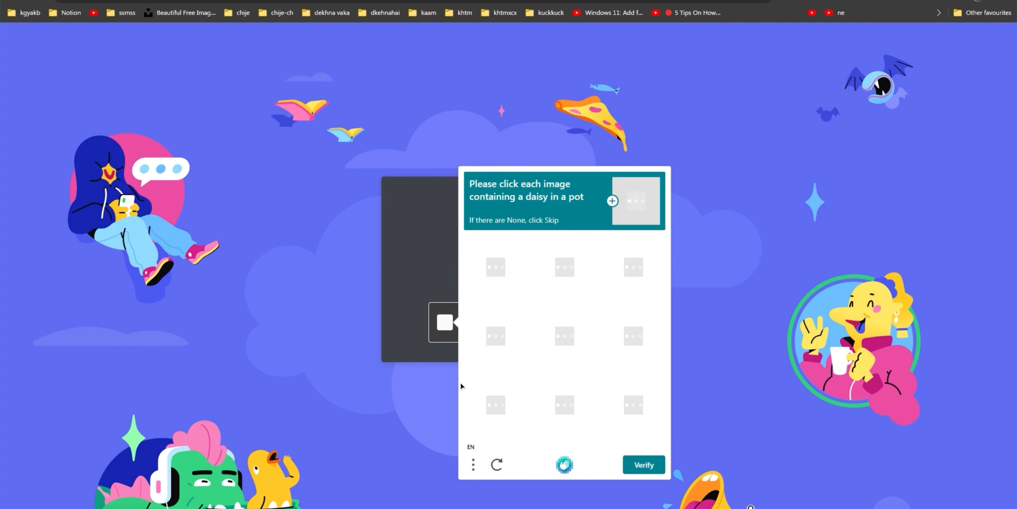
{"action": "left_click", "coordinate": [496, 336]}
{"action": "left_click", "coordinate": [633, 267]}
{"action": "left_click", "coordinate": [495, 405]}
{"action": "left_click", "coordinate": [648, 464]}
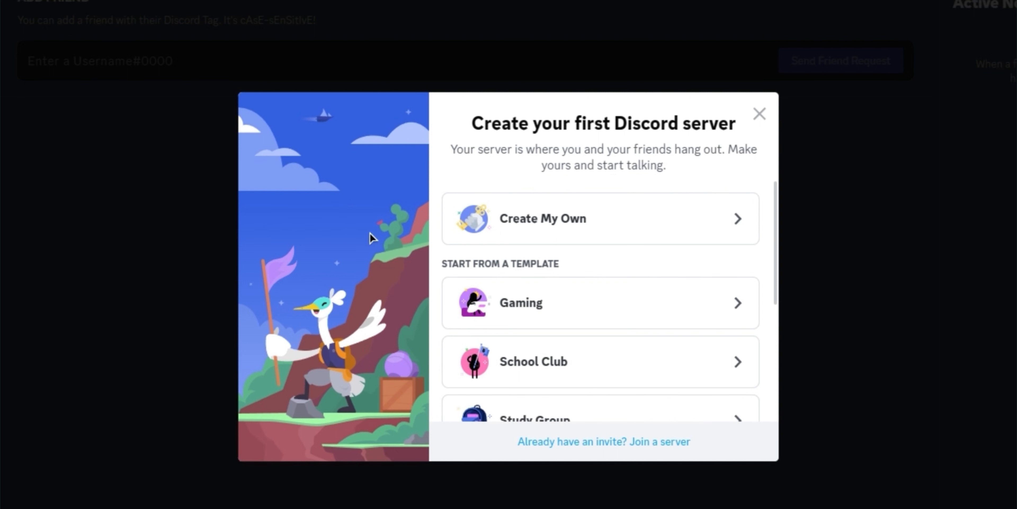
Create a new server of your own for a club or community, keeping the suggested server name
{"action": "left_click", "coordinate": [535, 224]}
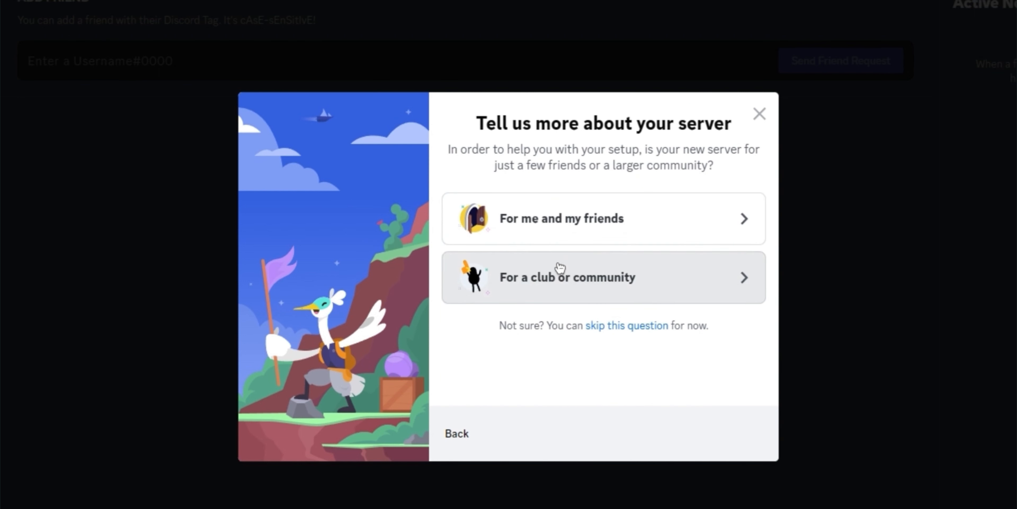
{"action": "left_click", "coordinate": [560, 268]}
{"action": "left_click", "coordinate": [729, 432]}
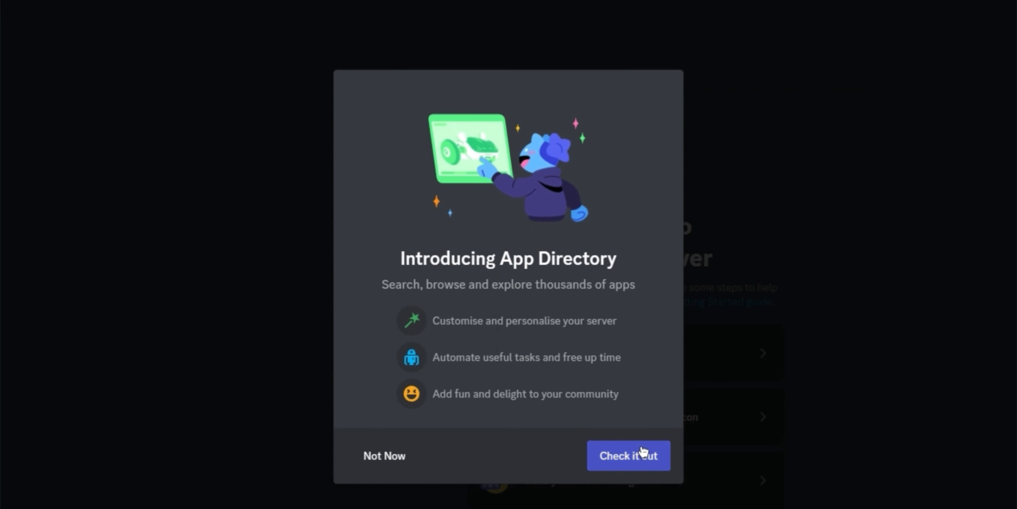
Decline the App Directory introduction, skip the conversation topic, and enter the new server
{"action": "left_click", "coordinate": [367, 456]}
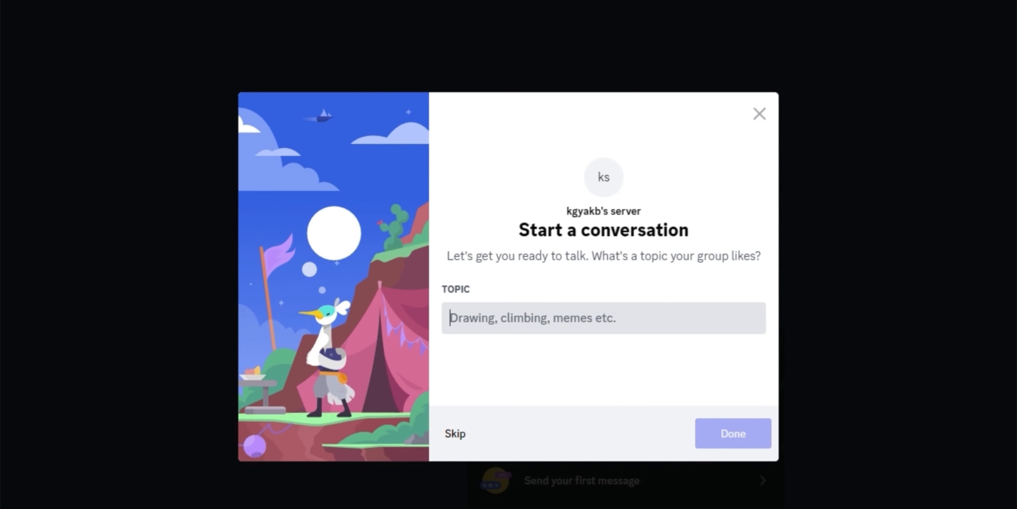
{"action": "left_click", "coordinate": [455, 433]}
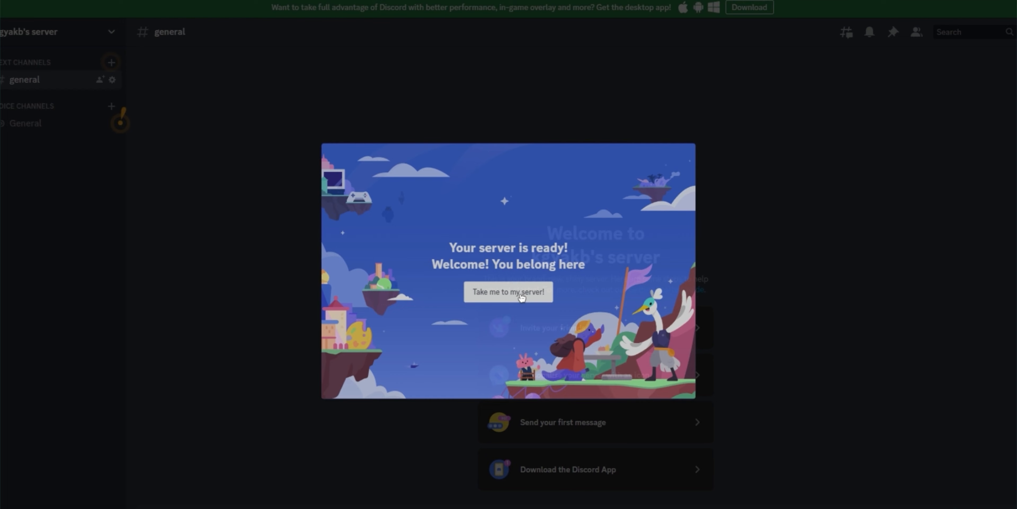
{"action": "left_click", "coordinate": [526, 312]}
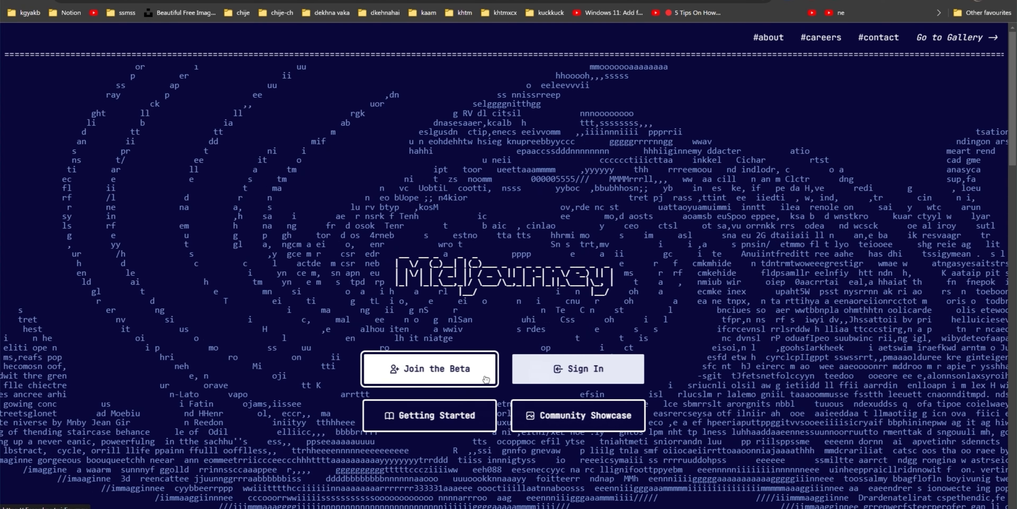
Join the Midjourney beta by accepting its Discord server invite and completing the human verification
{"action": "left_click", "coordinate": [458, 379]}
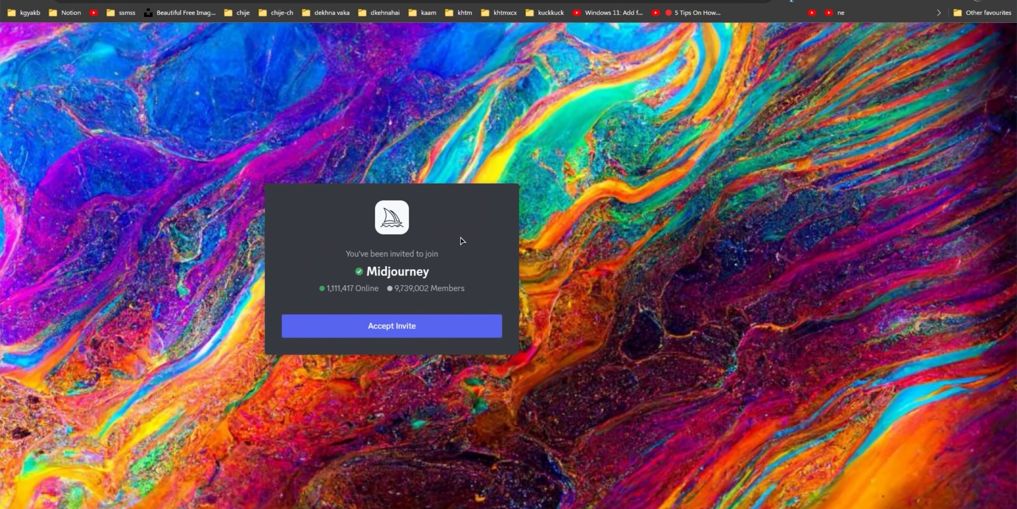
{"action": "left_click", "coordinate": [413, 329]}
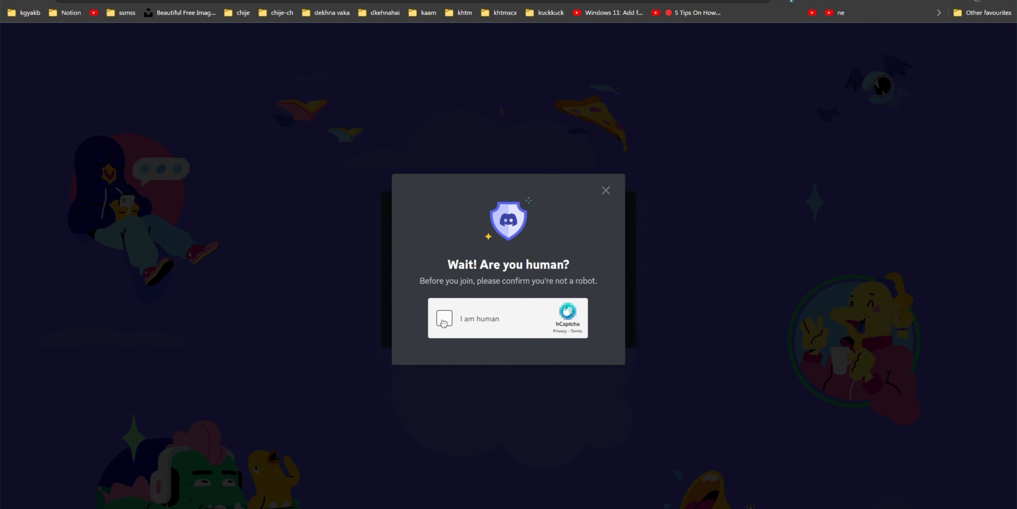
{"action": "left_click", "coordinate": [444, 322]}
{"action": "left_click", "coordinate": [508, 406]}
{"action": "left_click", "coordinate": [564, 401]}
{"action": "left_click", "coordinate": [631, 402]}
{"action": "left_click", "coordinate": [641, 457]}
{"action": "left_click", "coordinate": [502, 336]}
{"action": "left_click", "coordinate": [442, 320]}
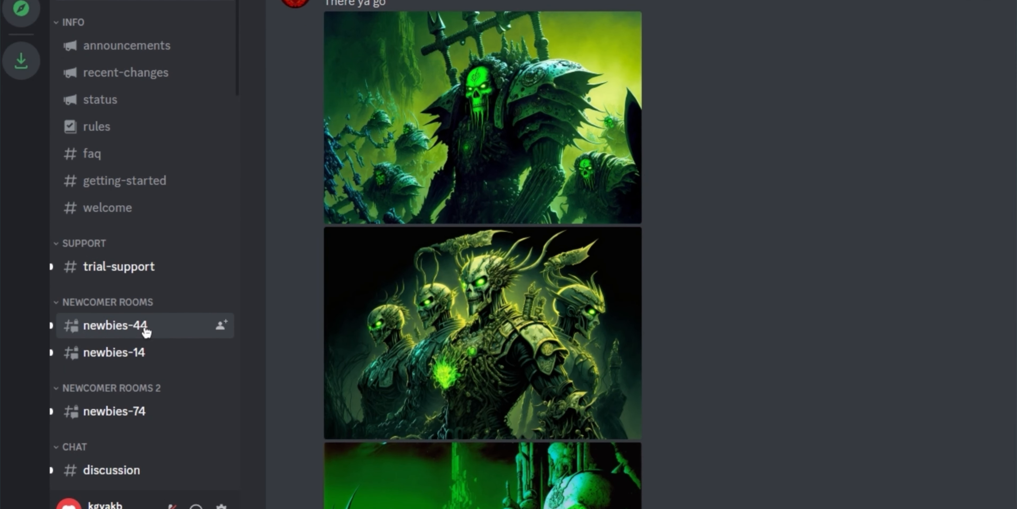
Add the Midjourney Bot found in the newbies-44 channel to the newly created server, authorizing all requested permissions and passing the human check
{"action": "left_click", "coordinate": [147, 332]}
{"action": "left_click", "coordinate": [362, 327]}
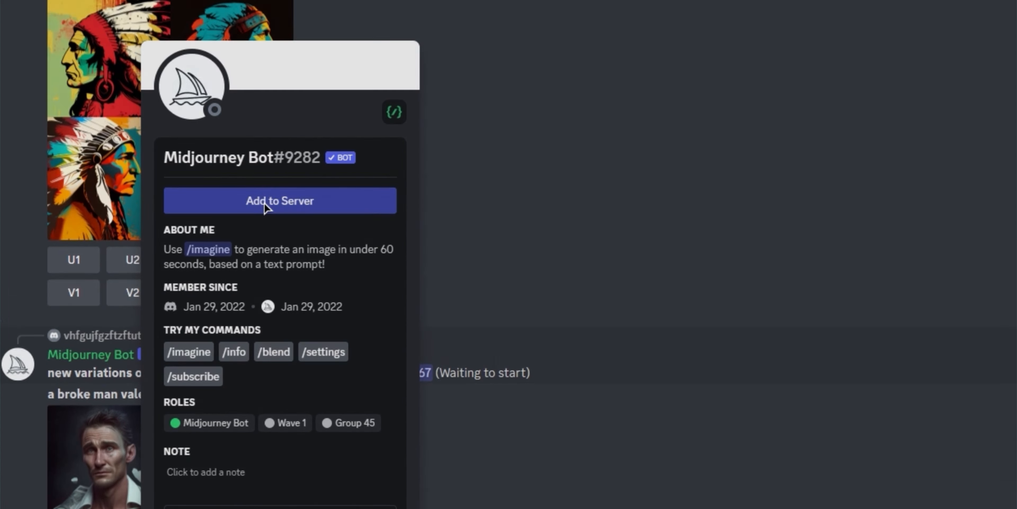
{"action": "left_click", "coordinate": [279, 176]}
{"action": "left_click", "coordinate": [418, 394]}
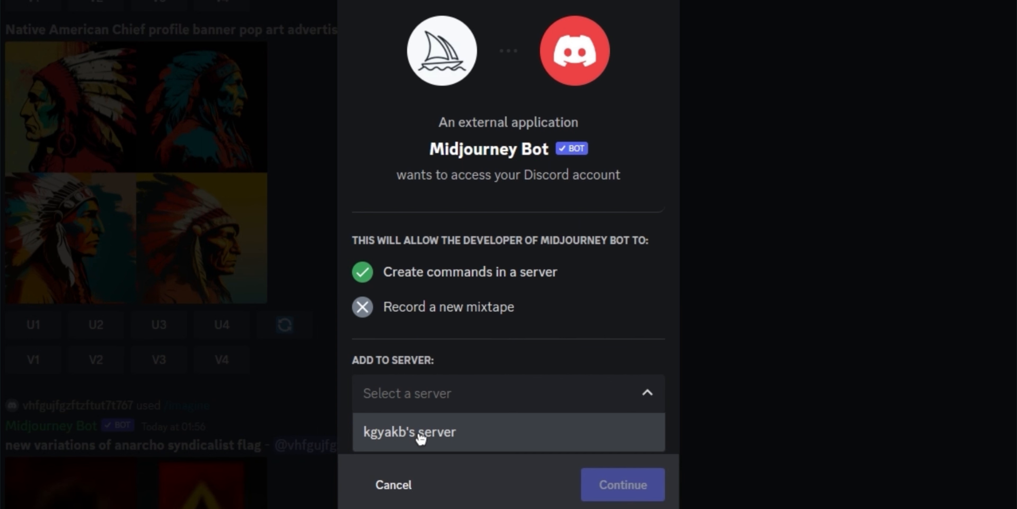
{"action": "left_click", "coordinate": [421, 435]}
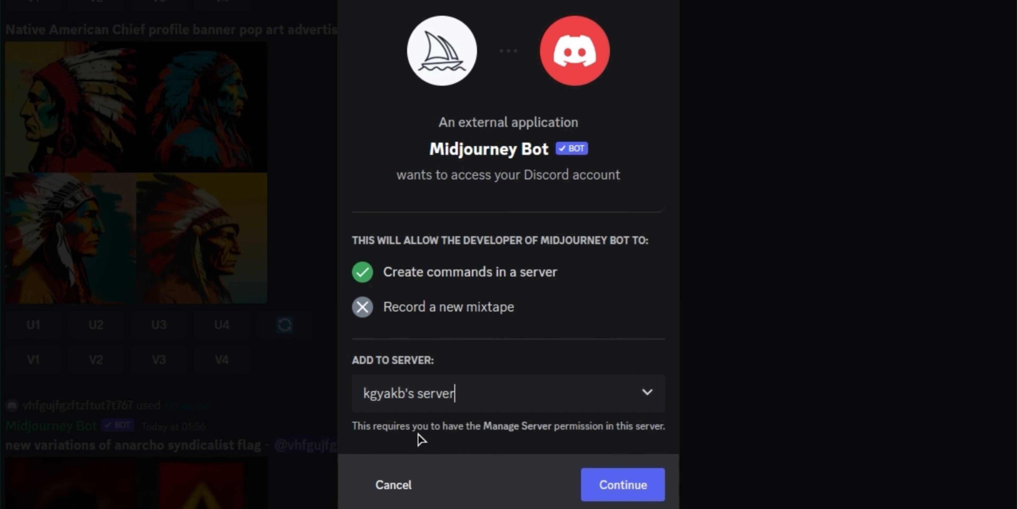
{"action": "left_click", "coordinate": [639, 491]}
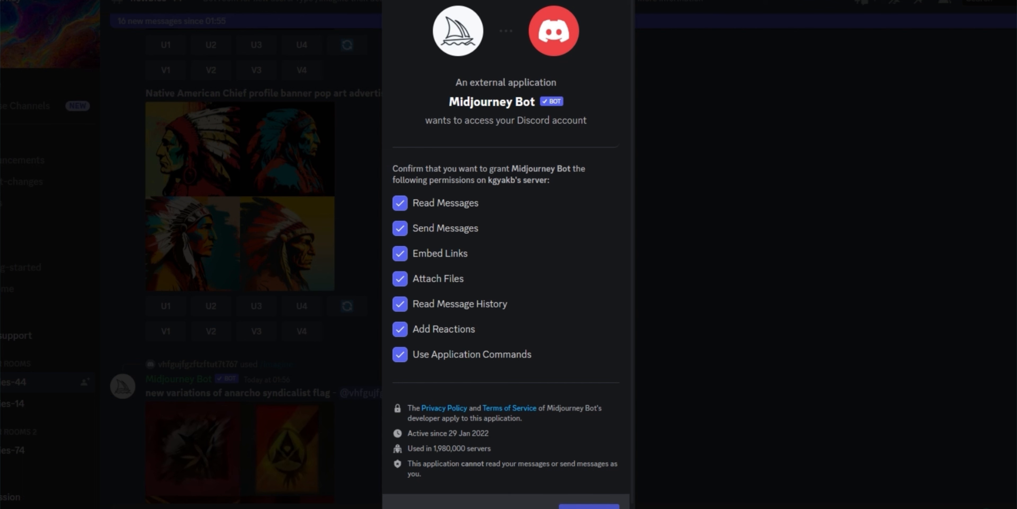
{"action": "left_click", "coordinate": [588, 506]}
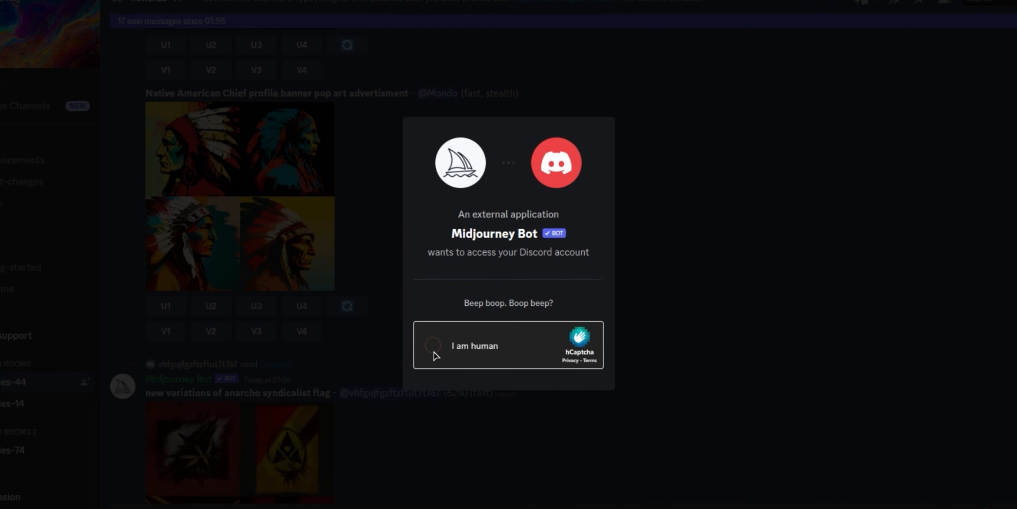
{"action": "left_click", "coordinate": [433, 346]}
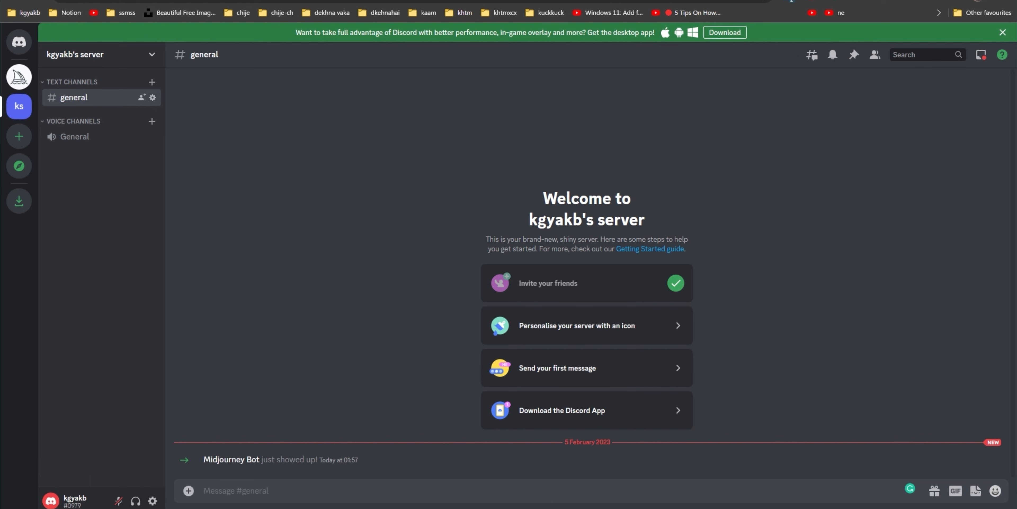
Send the /imagine command with the prompt "fghj" in the general channel and accept Midjourney's Terms of Service
{"action": "type", "text": "/"}
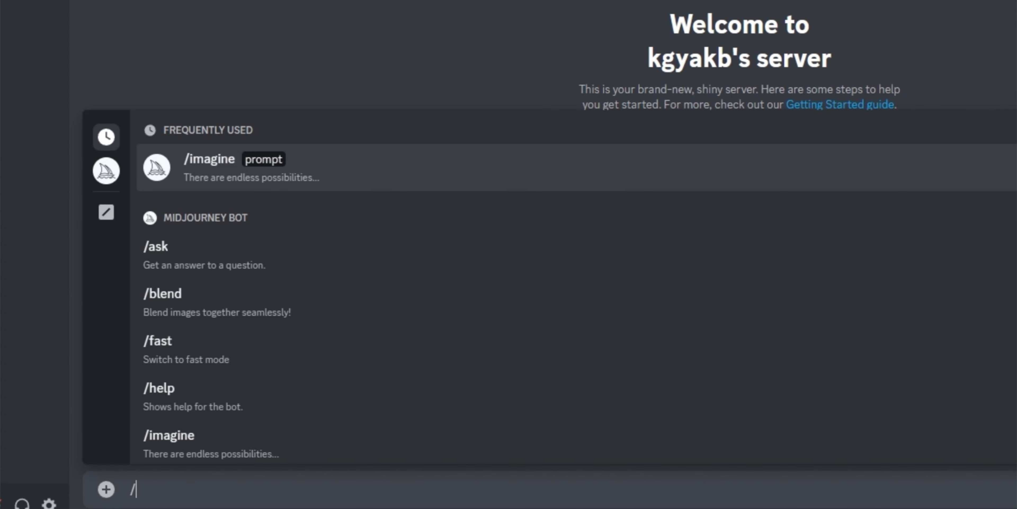
{"action": "type", "text": "i"}
{"action": "key", "text": "Return"}
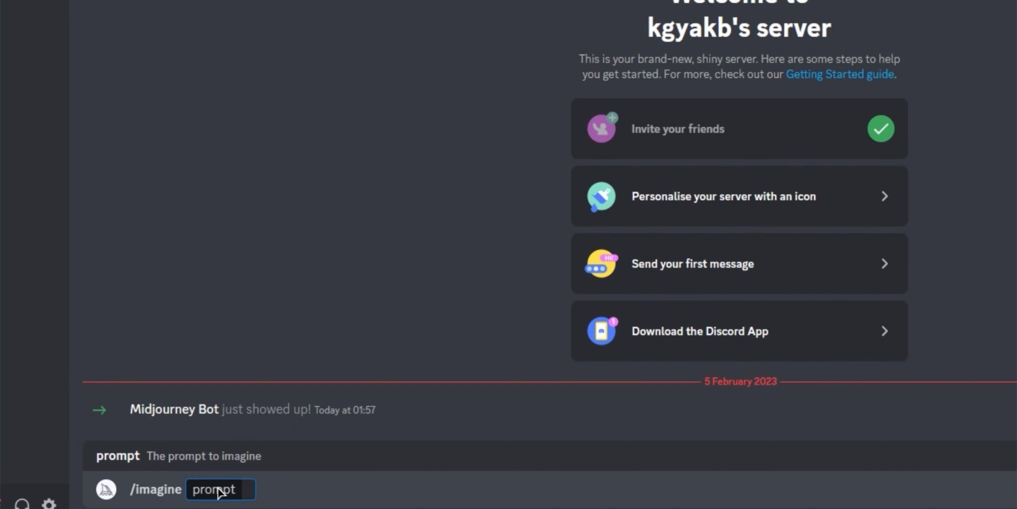
{"action": "type", "text": "fghj"}
{"action": "key", "text": "Return"}
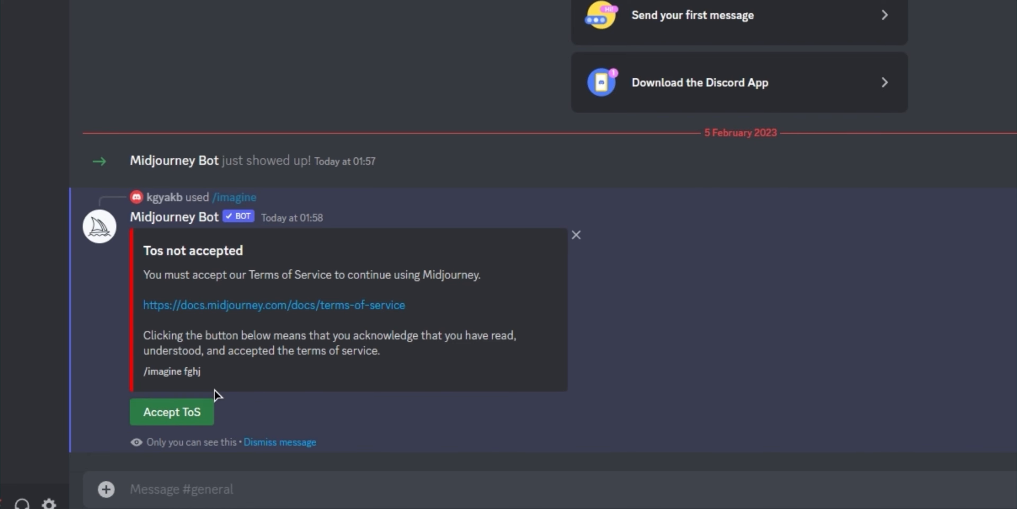
{"action": "left_click", "coordinate": [177, 425]}
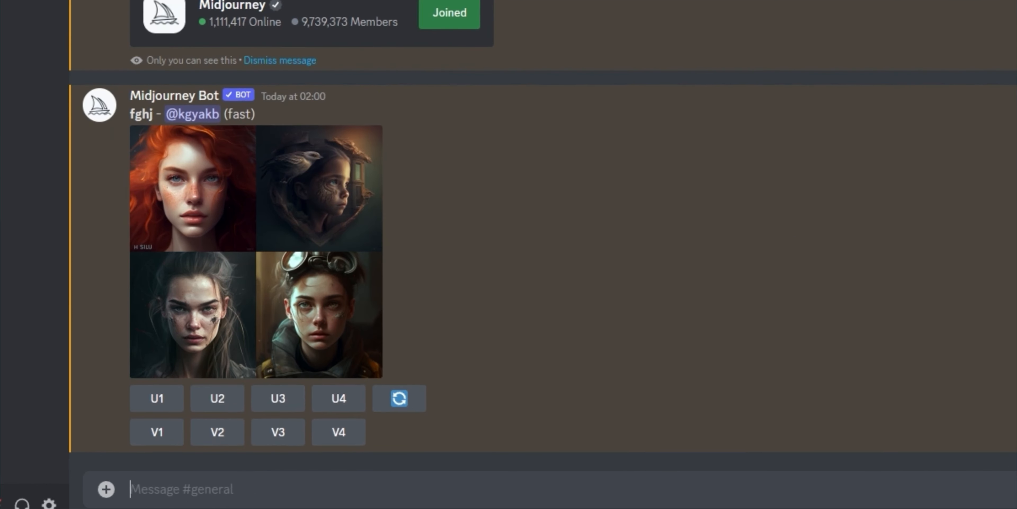
Send the Midjourney Bot's /settings command to show the personal generation settings
{"action": "type", "text": "/s"}
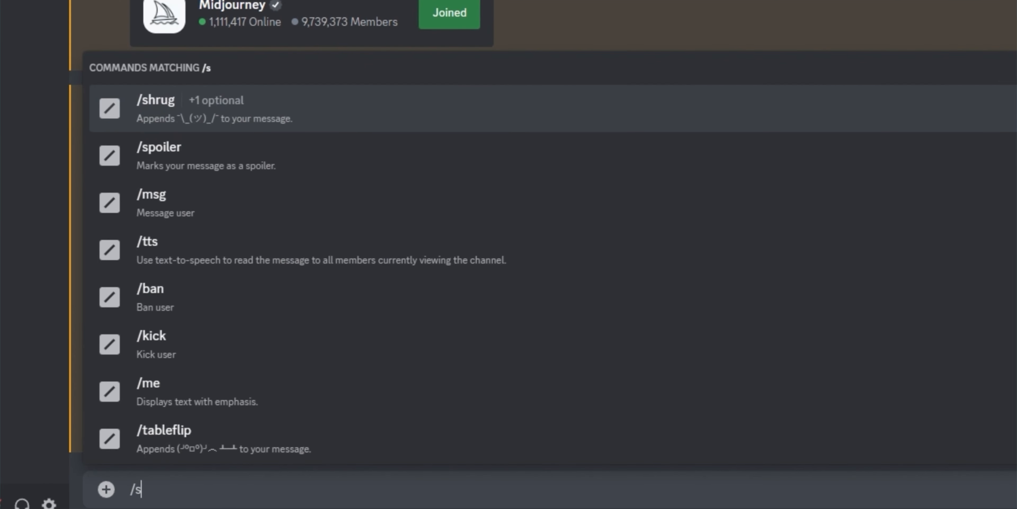
{"action": "key", "text": "Return"}
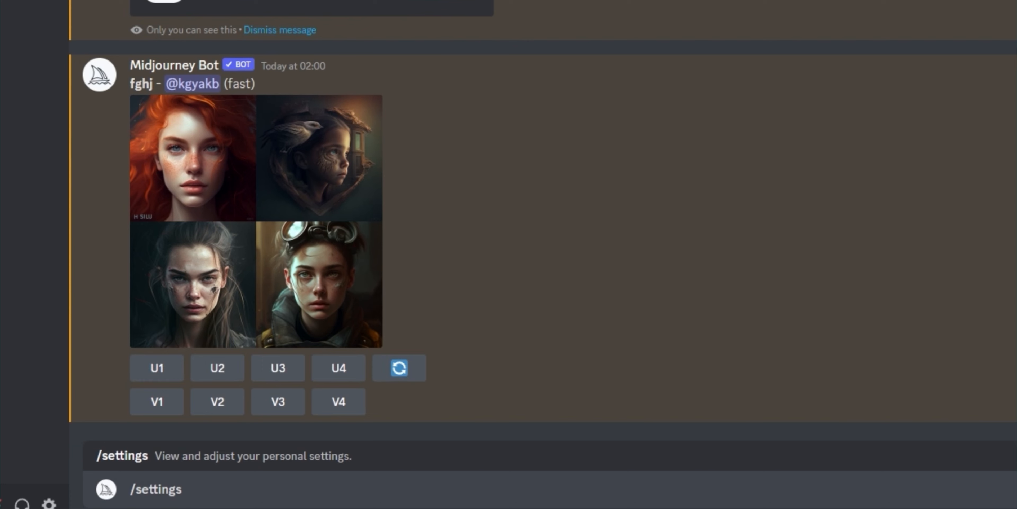
{"action": "key", "text": "Return"}
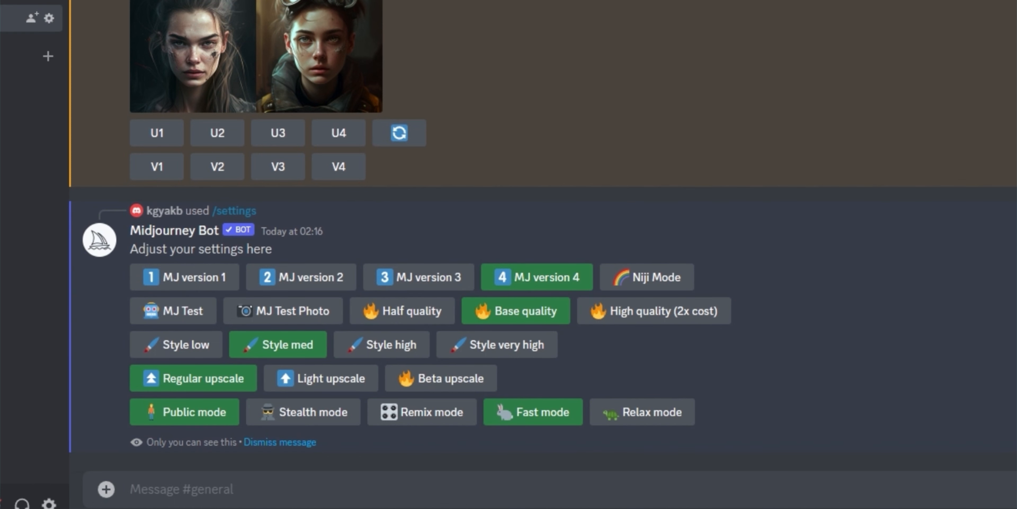
Generate images using /imagine with the prompt "woman in saree with sword, golden hour"
{"action": "type", "text": "/im"}
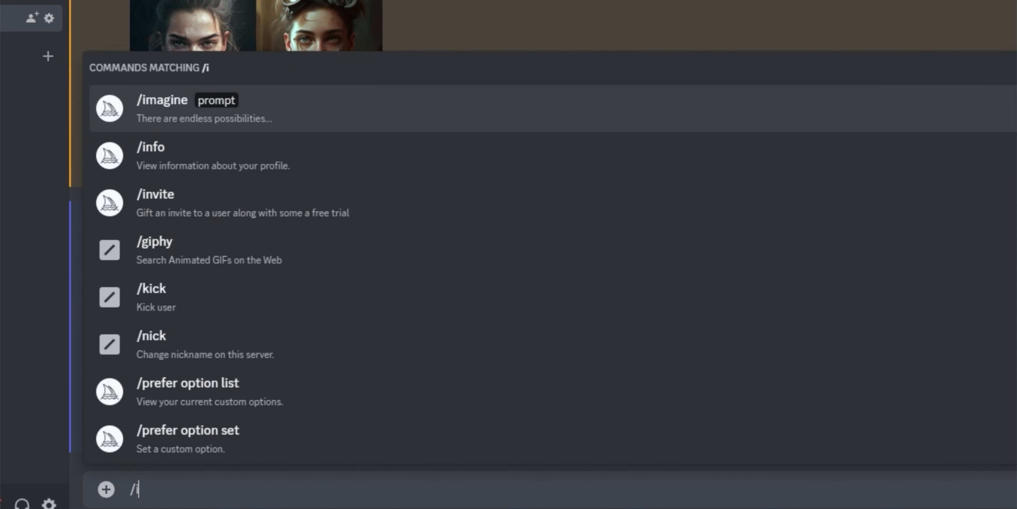
{"action": "key", "text": "Tab"}
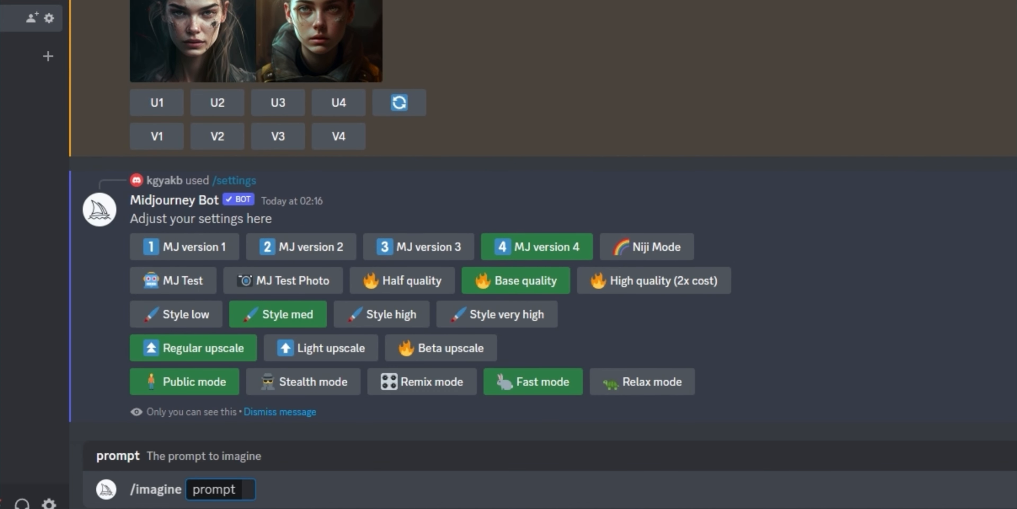
{"action": "type", "text": "woman in saree"}
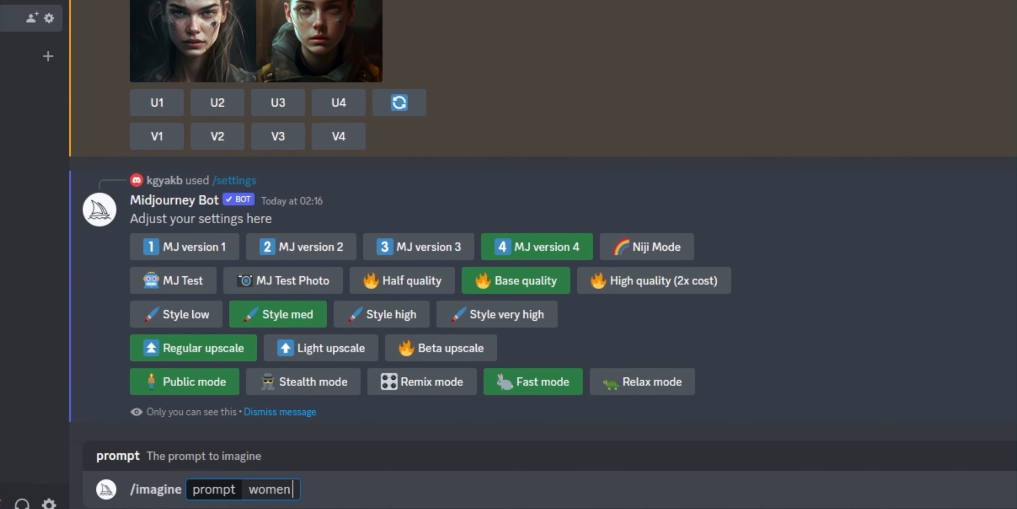
{"action": "type", "text": " with sword"}
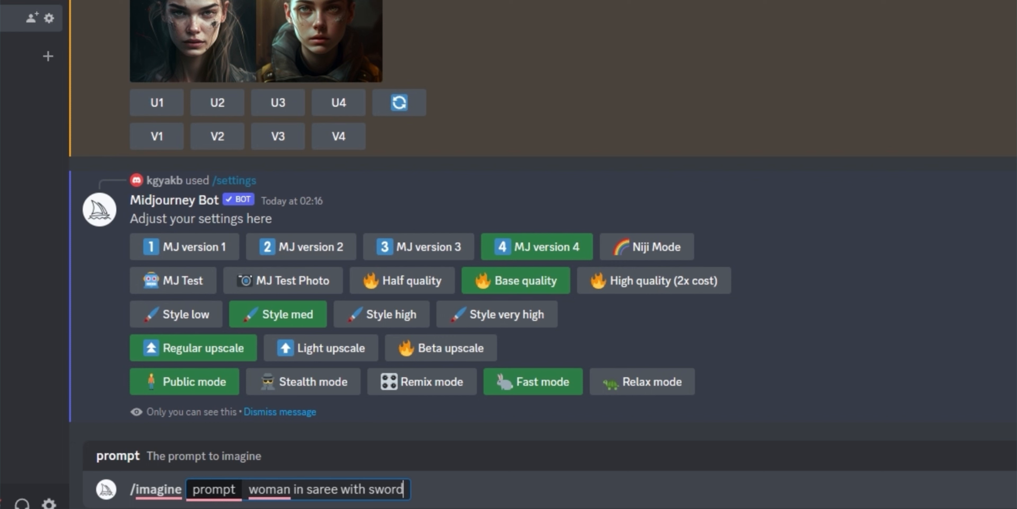
{"action": "type", "text": ", go"}
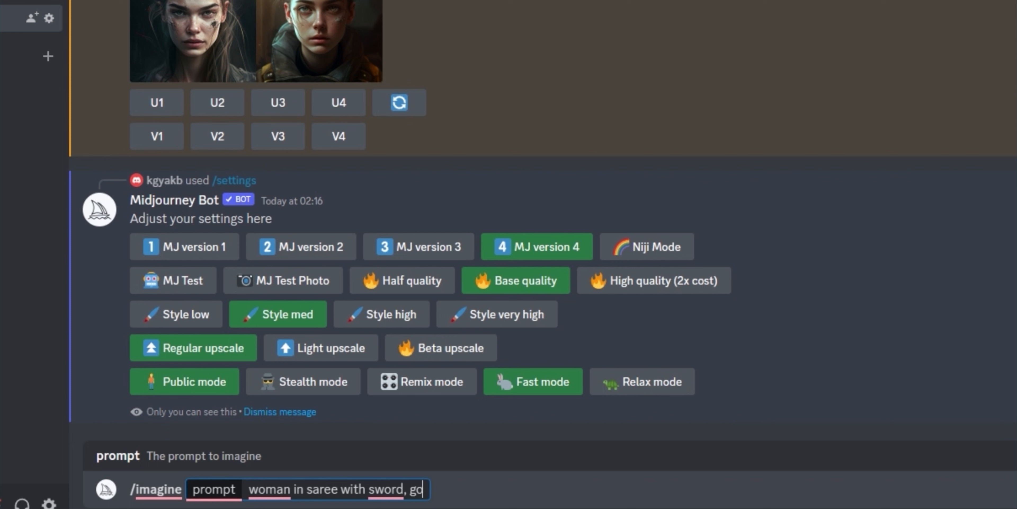
{"action": "type", "text": "lden hour"}
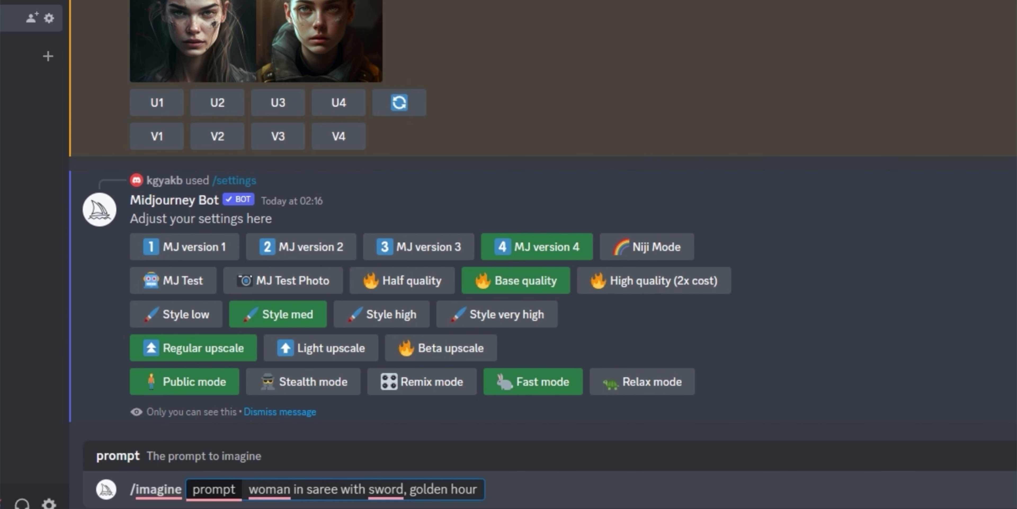
{"action": "key", "text": "Return"}
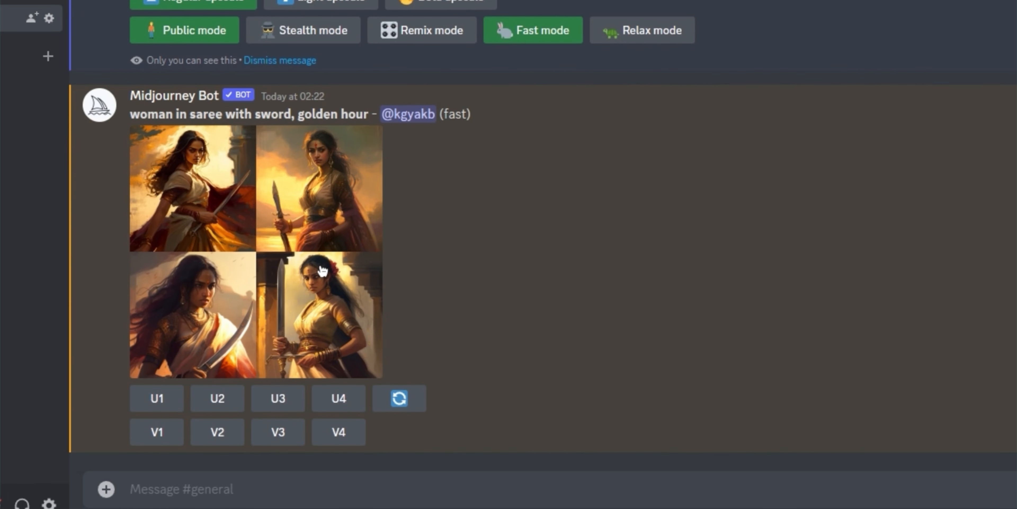
Examine the generated grid of four saree images enlarged to compare the individual pictures
{"action": "left_click", "coordinate": [322, 270]}
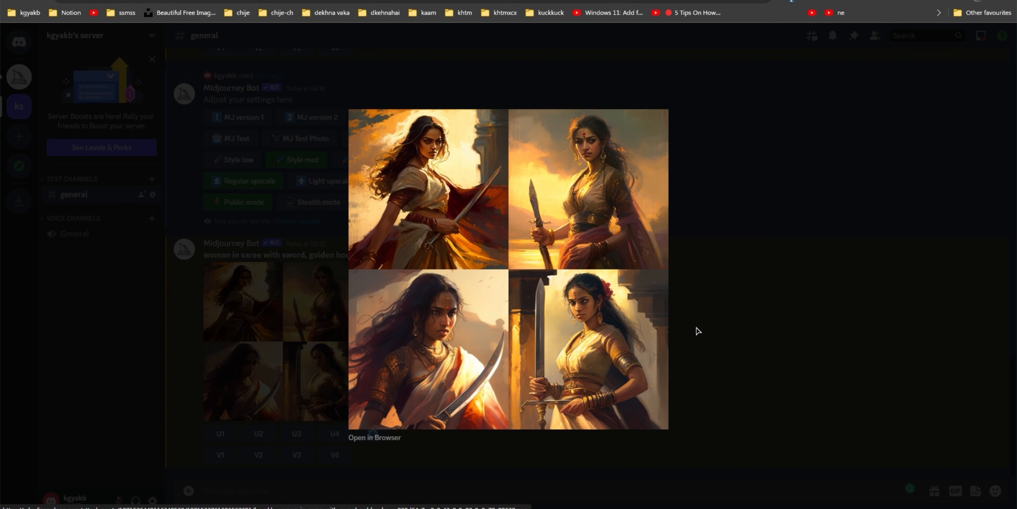
{"action": "left_click", "coordinate": [766, 331]}
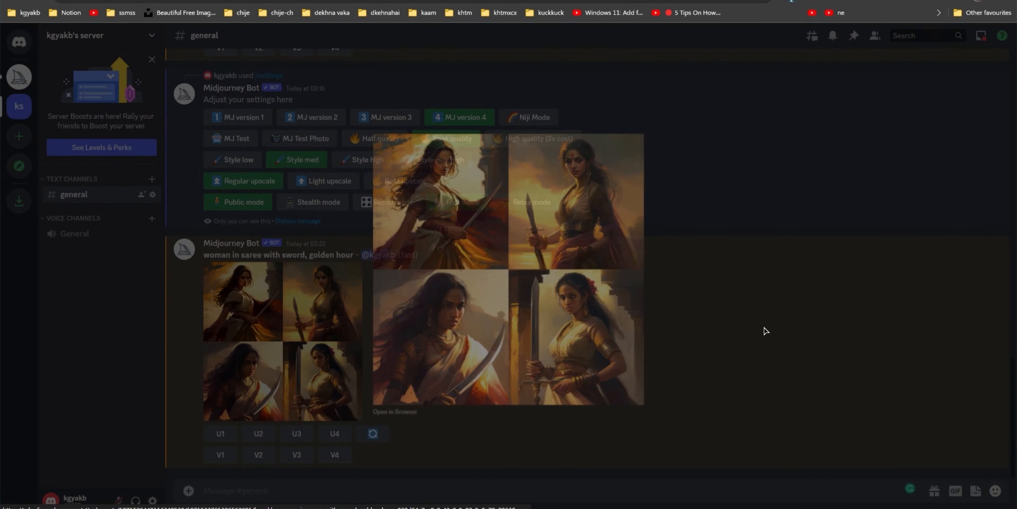
{"action": "left_click", "coordinate": [349, 417]}
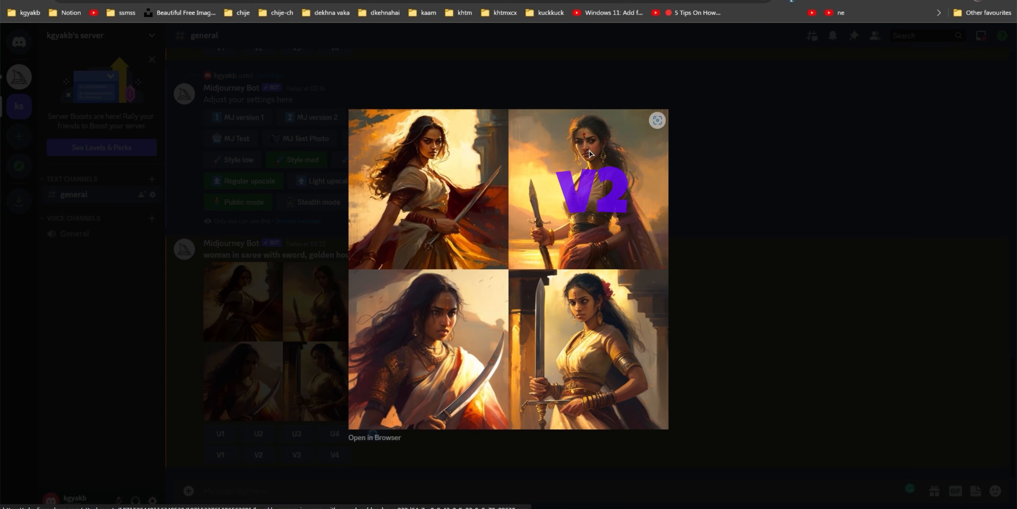
{"action": "left_click", "coordinate": [680, 203]}
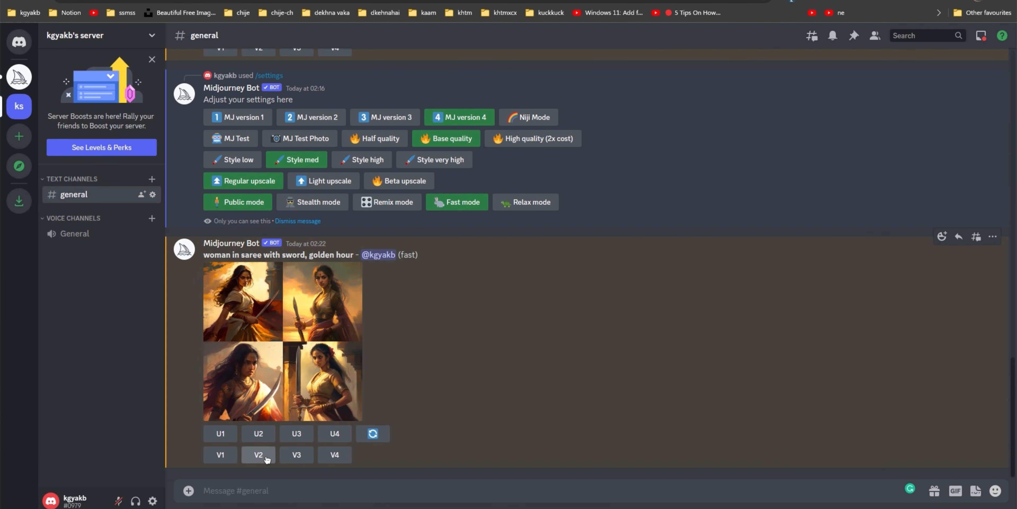
{"action": "left_click", "coordinate": [306, 400]}
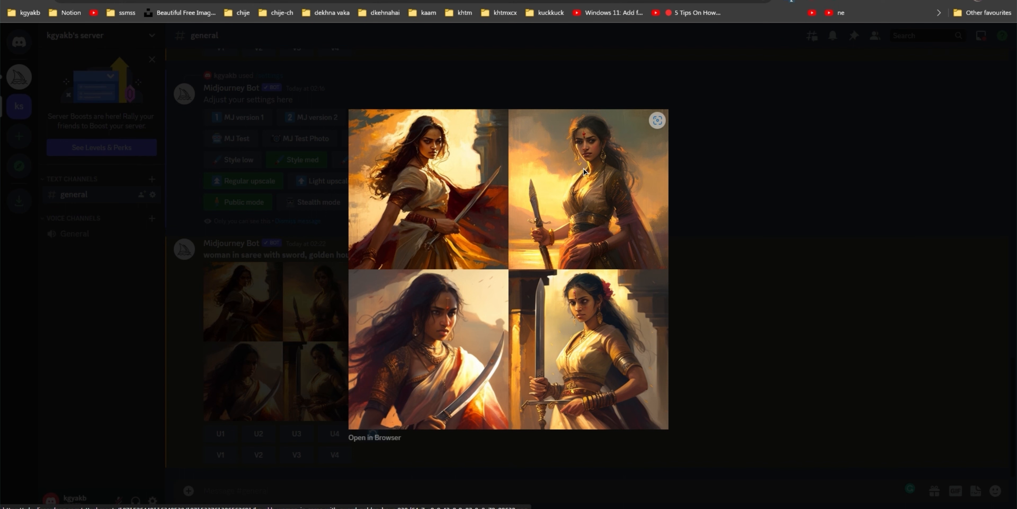
{"action": "left_click", "coordinate": [766, 221]}
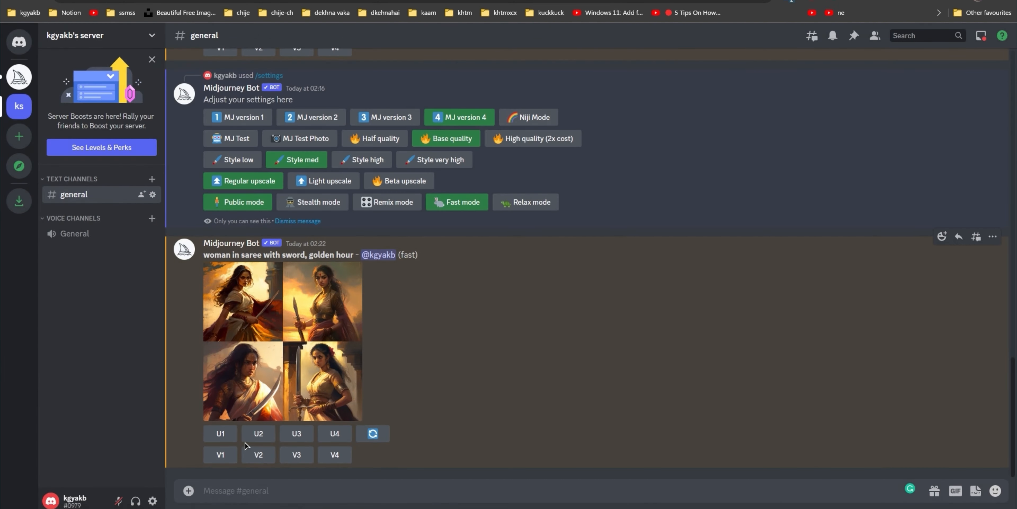
{"action": "left_click", "coordinate": [303, 367]}
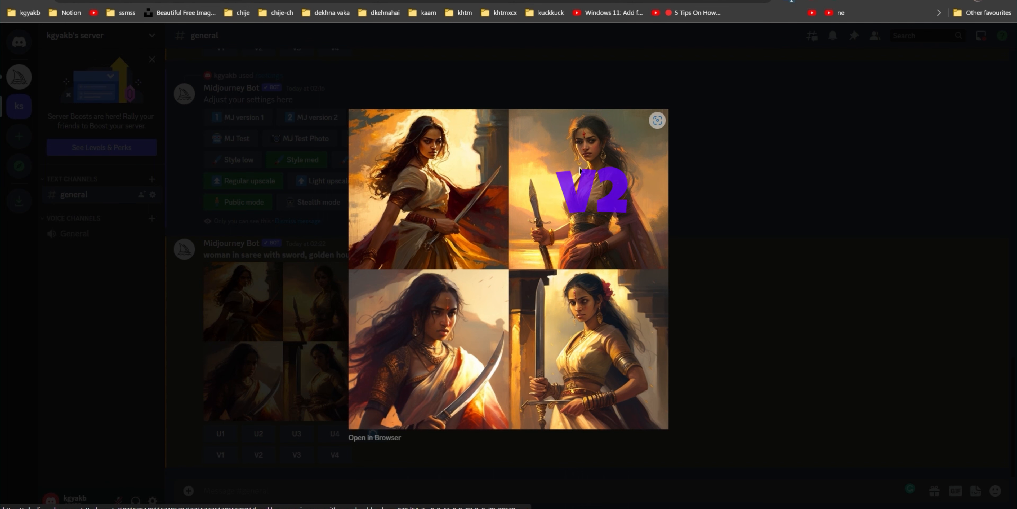
{"action": "left_click", "coordinate": [774, 223]}
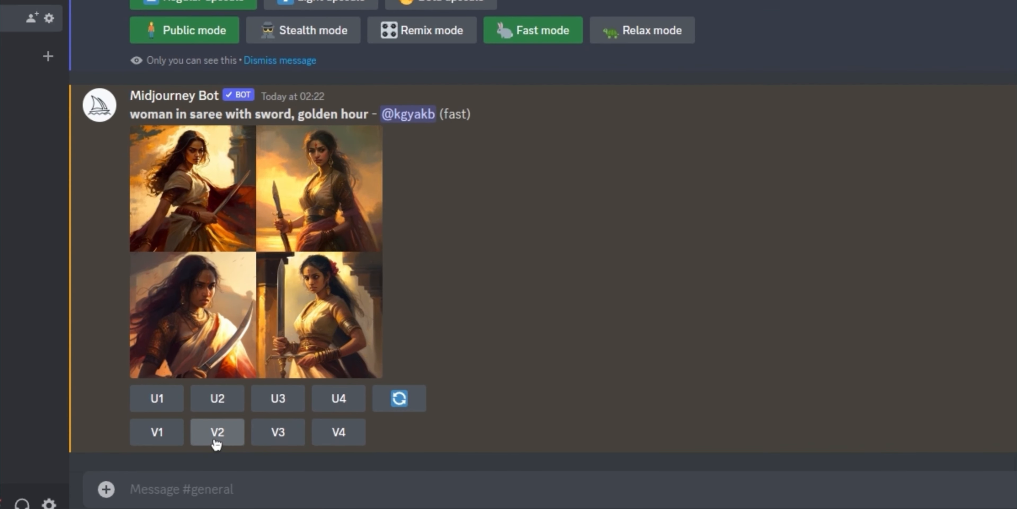
Generate variations of the second image, view the new grid enlarged, and upscale its fourth image
{"action": "left_click", "coordinate": [258, 459]}
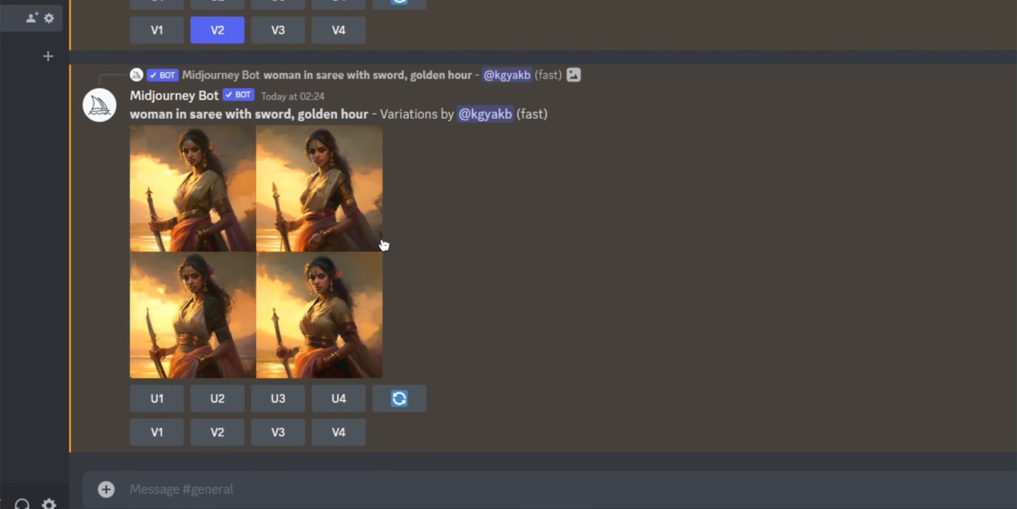
{"action": "left_click", "coordinate": [383, 244]}
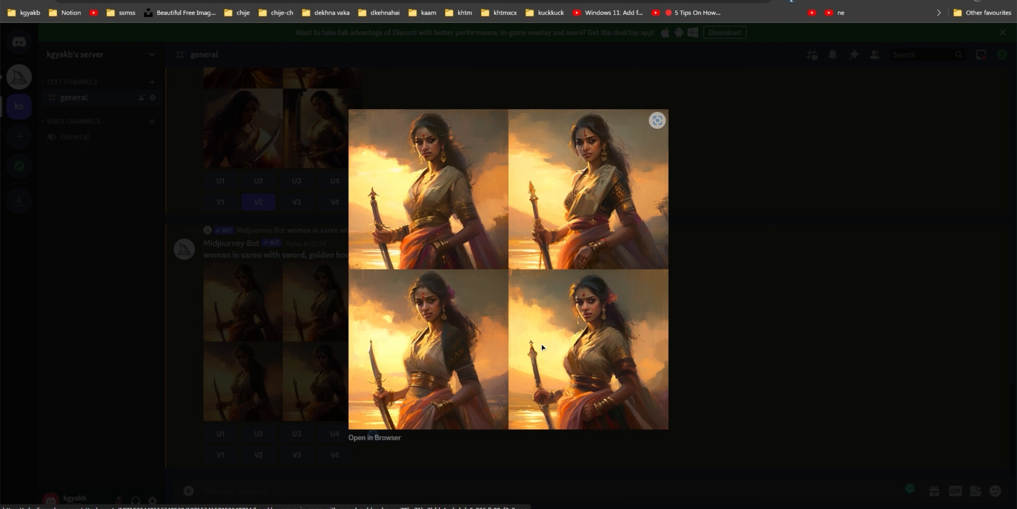
{"action": "left_click", "coordinate": [710, 331]}
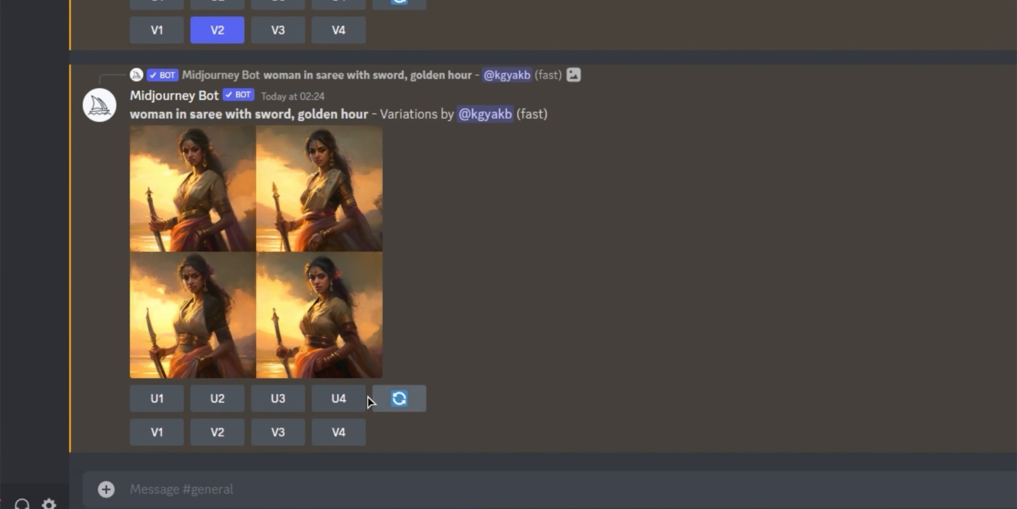
{"action": "left_click", "coordinate": [337, 398]}
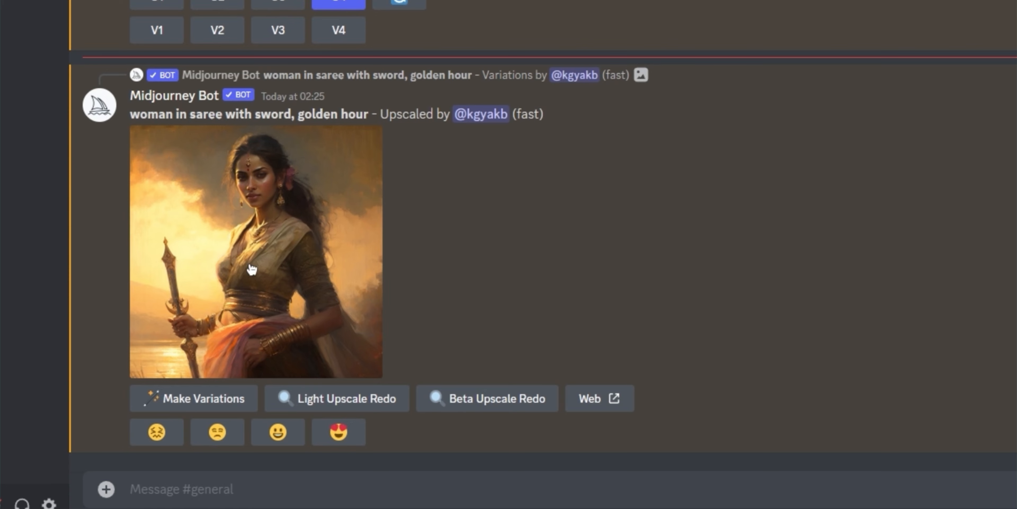
Open the upscaled image at full size in the browser and save it
{"action": "left_click", "coordinate": [249, 210]}
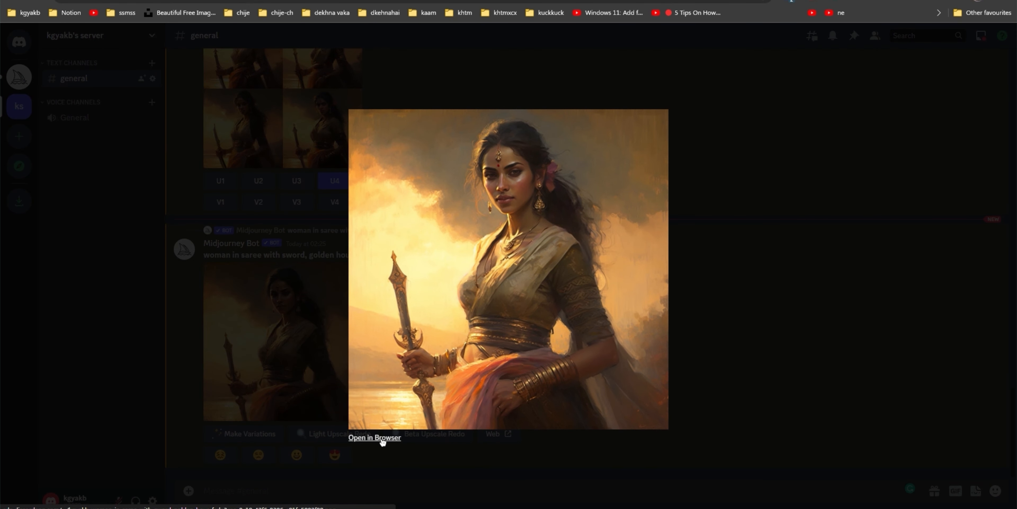
{"action": "left_click", "coordinate": [381, 439]}
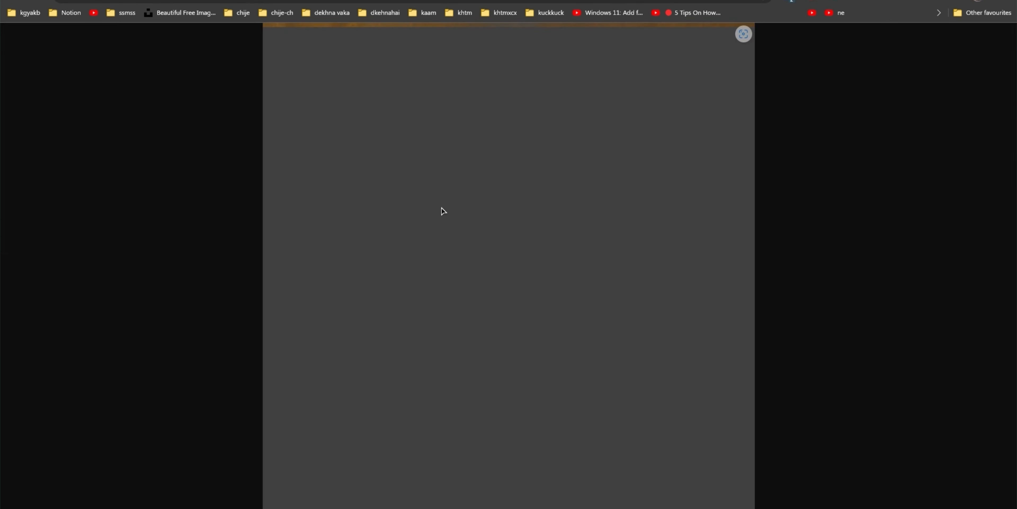
{"action": "right_click", "coordinate": [441, 212]}
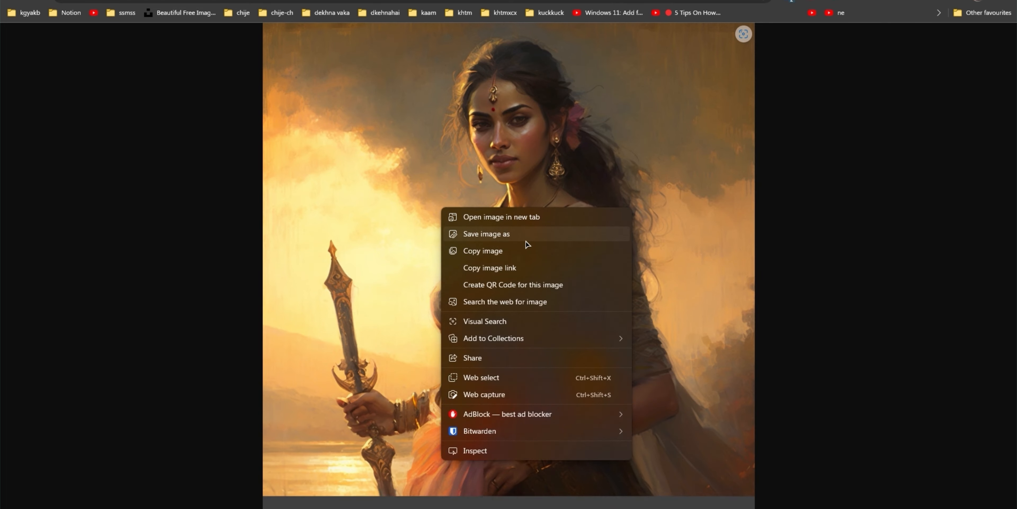
{"action": "left_click", "coordinate": [509, 234]}
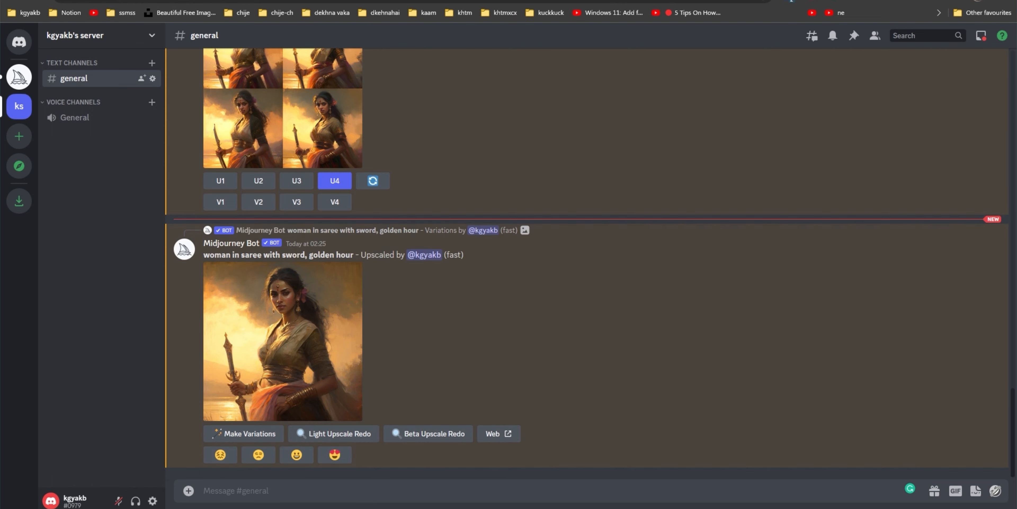
Upload the portrait photo to the general channel and copy its image link
{"action": "left_click", "coordinate": [193, 491]}
{"action": "left_click", "coordinate": [209, 417]}
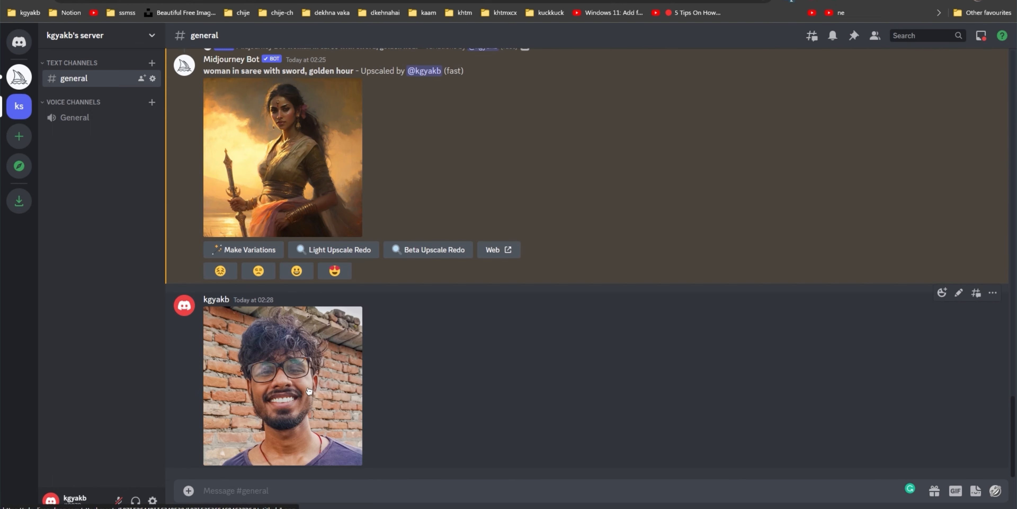
{"action": "left_click", "coordinate": [336, 397]}
{"action": "right_click", "coordinate": [473, 248]}
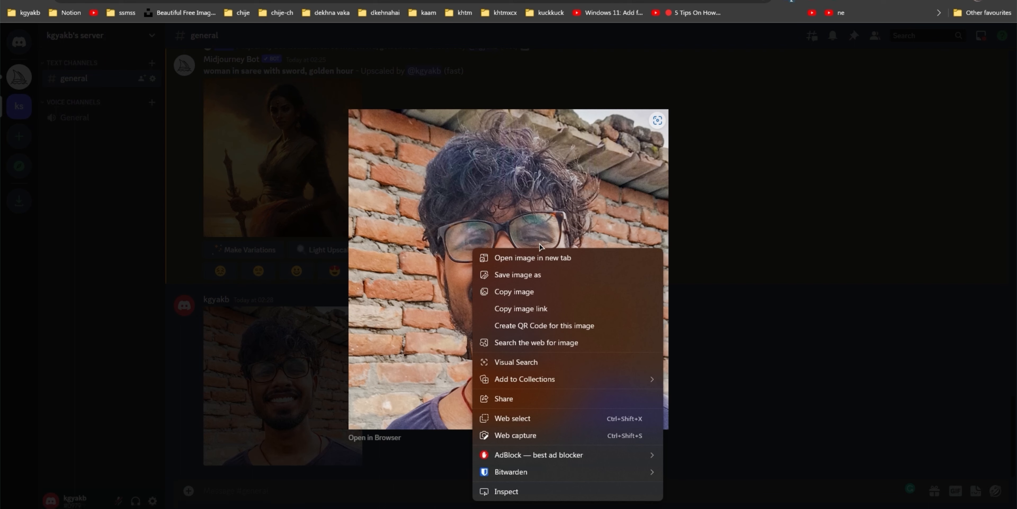
{"action": "left_click", "coordinate": [540, 308]}
{"action": "left_click", "coordinate": [165, 311]}
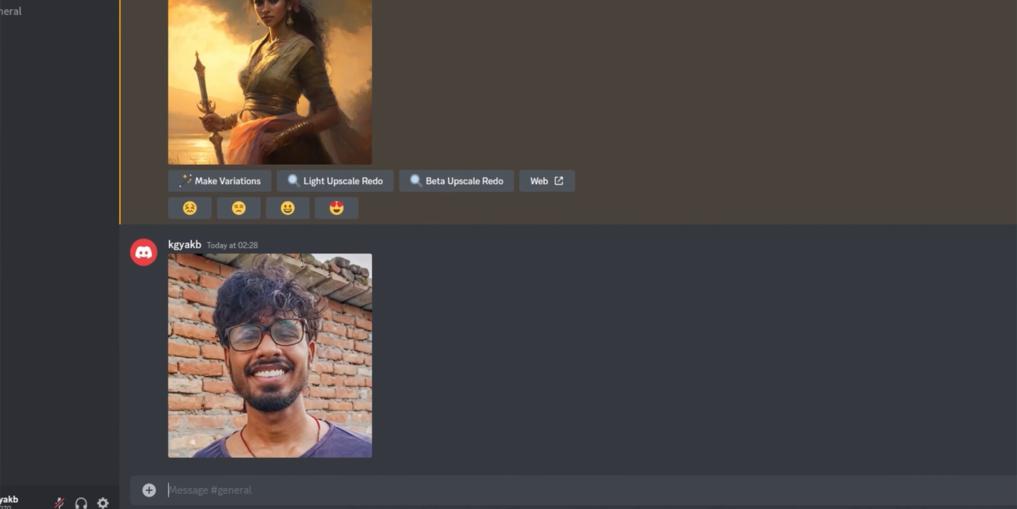
Generate images using /imagine with the copied photo link followed by ", Portrait, Nightography", and view the result enlarged
{"action": "type", "text": "/i"}
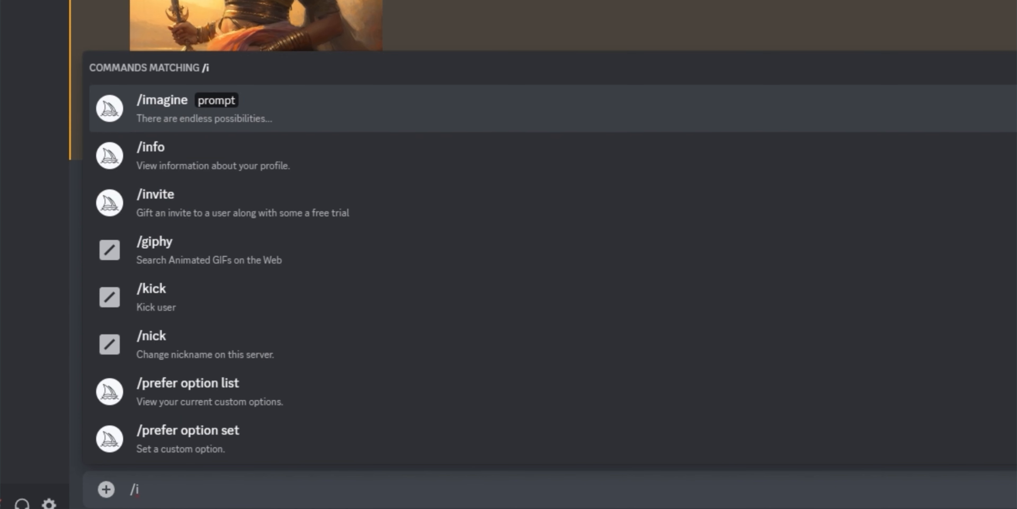
{"action": "key", "text": "Tab"}
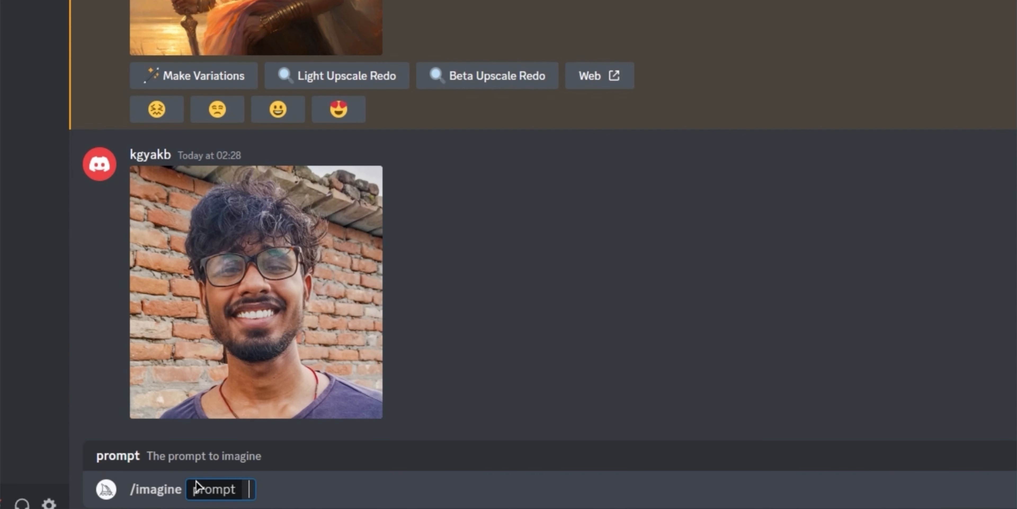
{"action": "key", "text": "ctrl+v"}
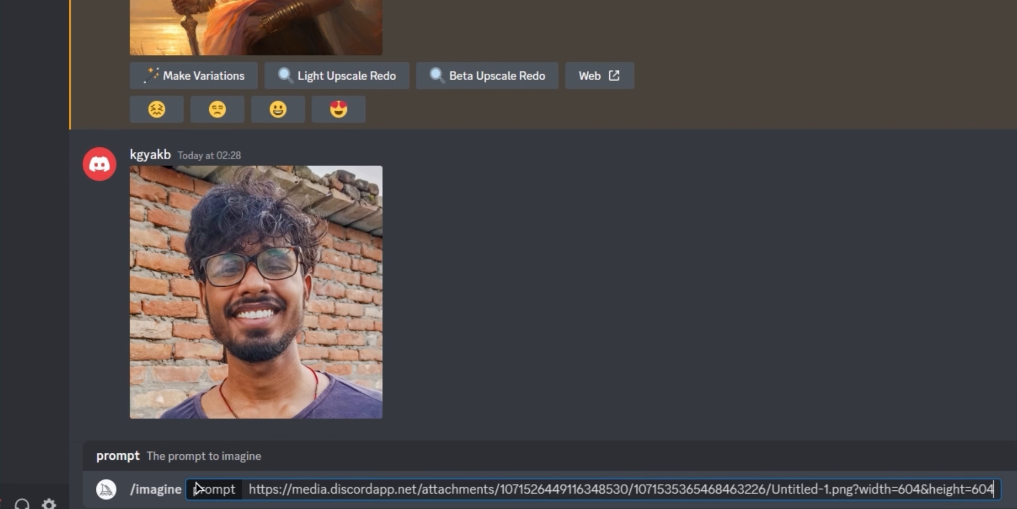
{"action": "type", "text": ", Portrait, Nightography"}
{"action": "key", "text": "Return"}
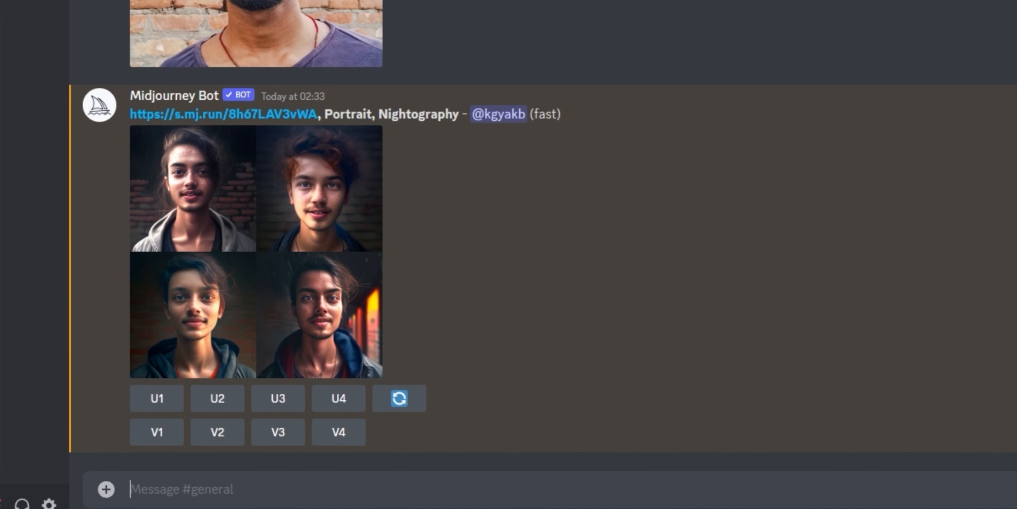
{"action": "left_click", "coordinate": [293, 283]}
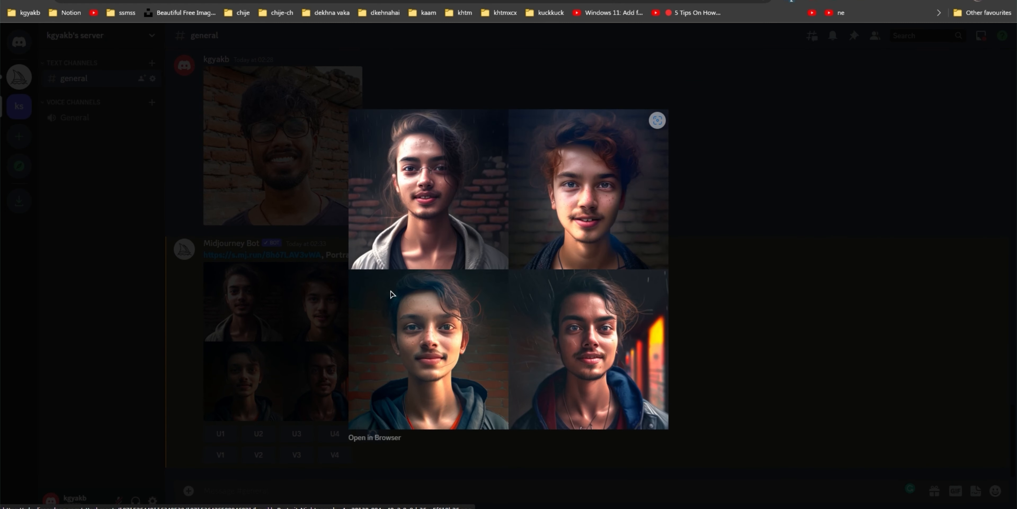
{"action": "left_click", "coordinate": [225, 291]}
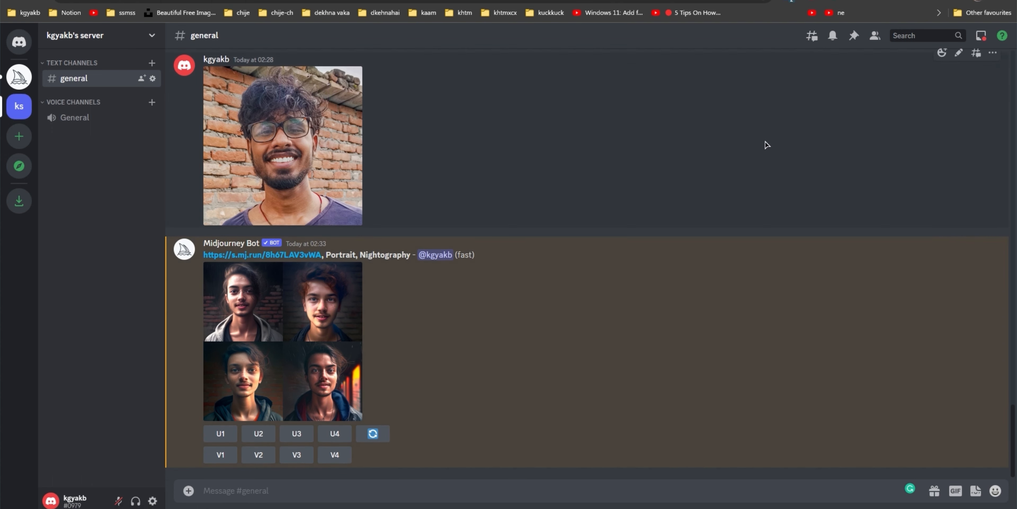
Switch to the MidJourney-Styles-and-Keywords-Reference repository on GitHub and examine the 1-bit - 16-bit examples in Digital.md
{"action": "left_click", "coordinate": [762, 0]}
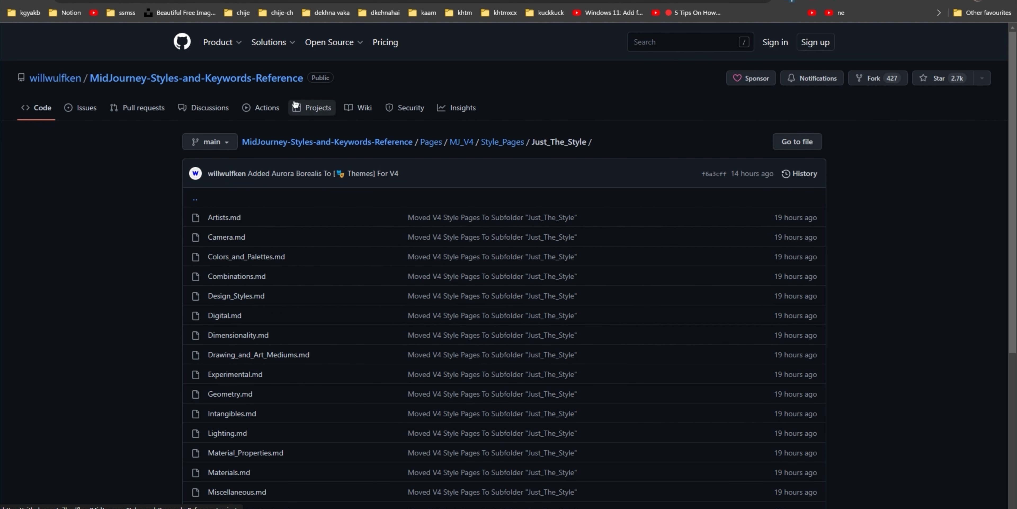
{"action": "left_click", "coordinate": [228, 319]}
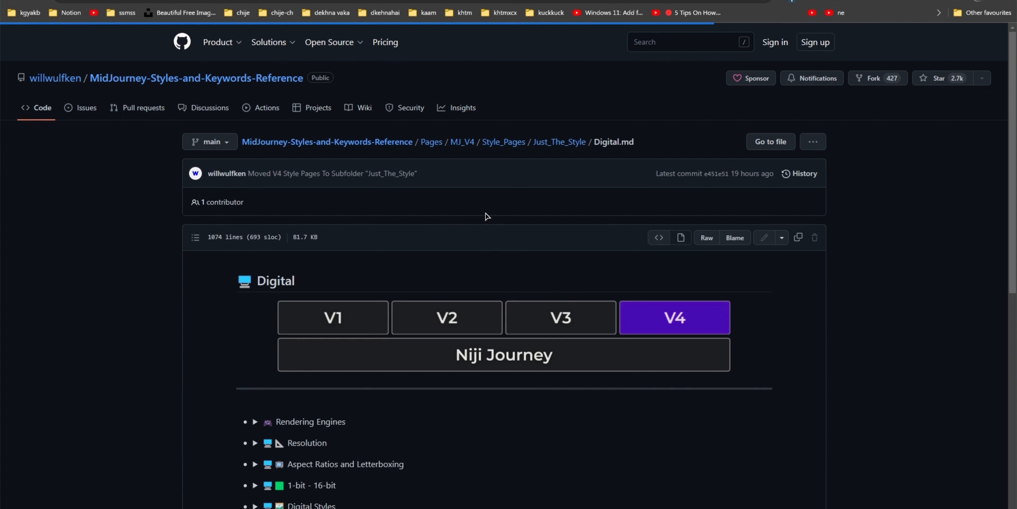
{"action": "scroll", "coordinate": [379, 443], "scroll_direction": "down", "scroll_amount": 5}
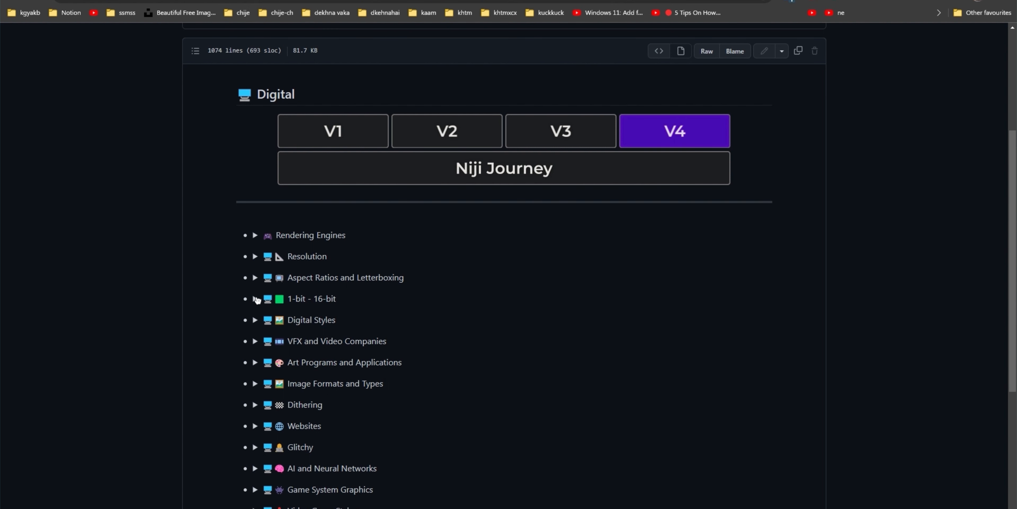
{"action": "left_click", "coordinate": [264, 300]}
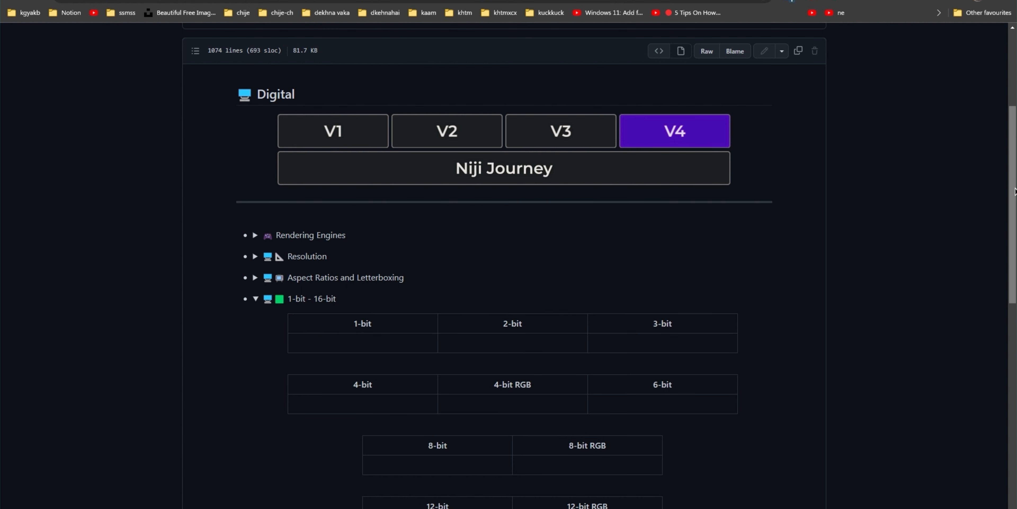
{"action": "scroll", "coordinate": [1015, 191], "scroll_direction": "down", "scroll_amount": 4}
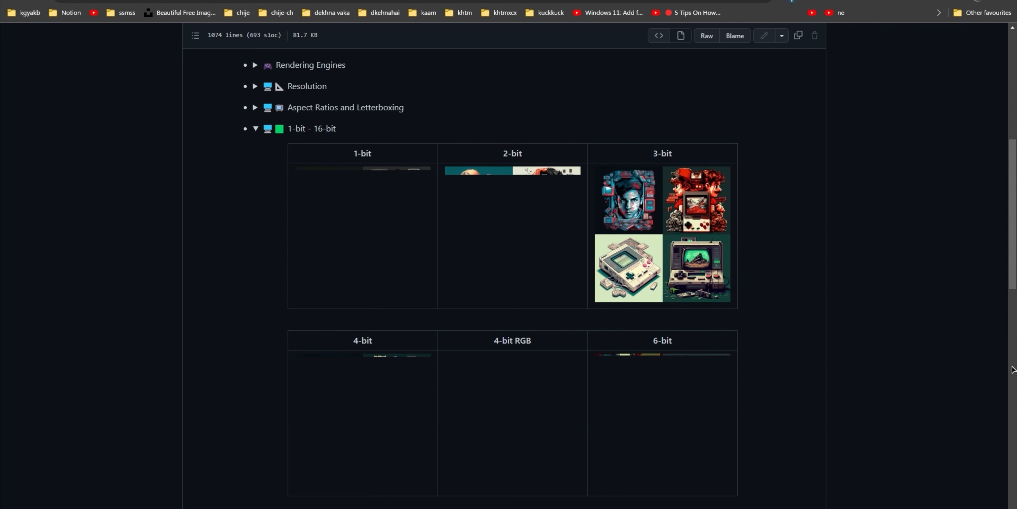
{"action": "scroll", "coordinate": [1013, 256], "scroll_direction": "up", "scroll_amount": 4}
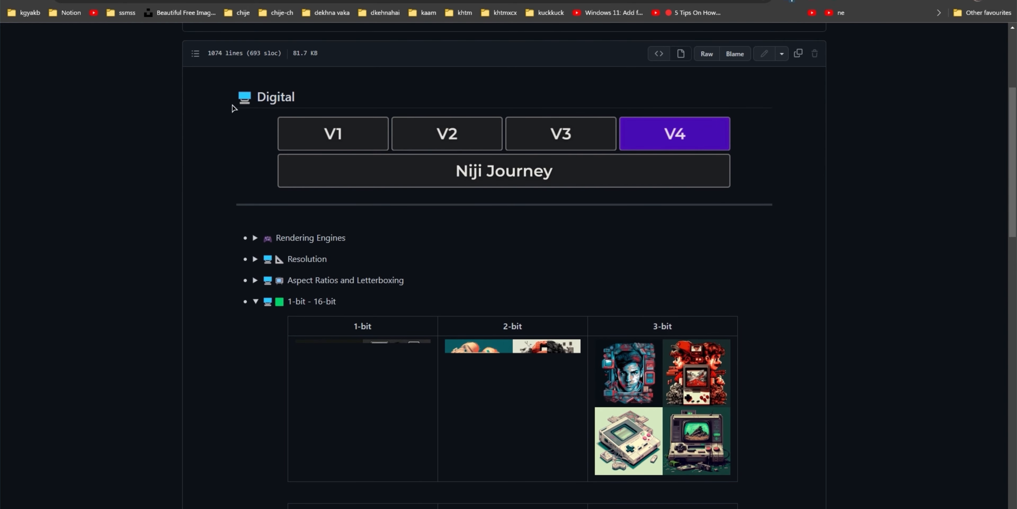